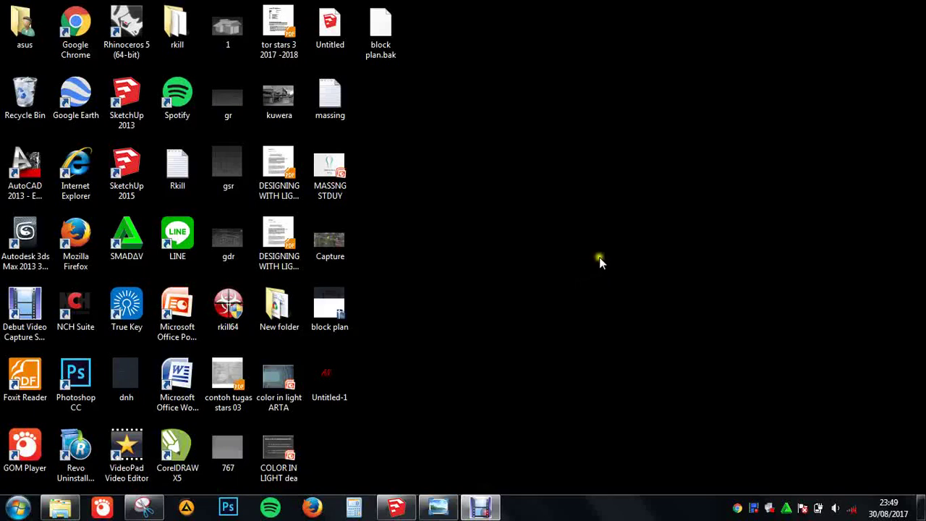
Refresh the desktop and zoom in and out on the fisheye reference photo in Photo Viewer.
{"action": "right_click", "coordinate": [612, 243]}
{"action": "left_click", "coordinate": [640, 283]}
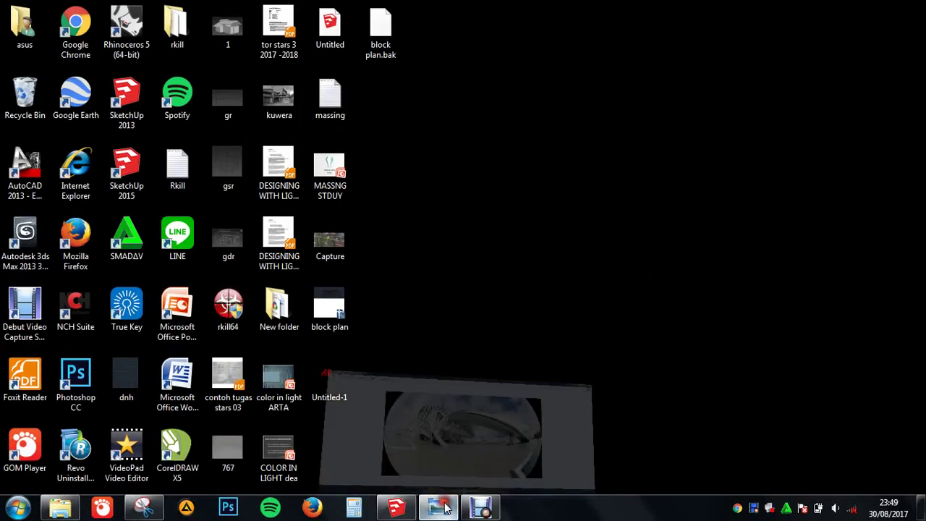
{"action": "left_click", "coordinate": [439, 506]}
{"action": "scroll", "coordinate": [614, 217], "scroll_direction": "up", "scroll_amount": 1}
{"action": "scroll", "coordinate": [614, 217], "scroll_direction": "up", "scroll_amount": 1}
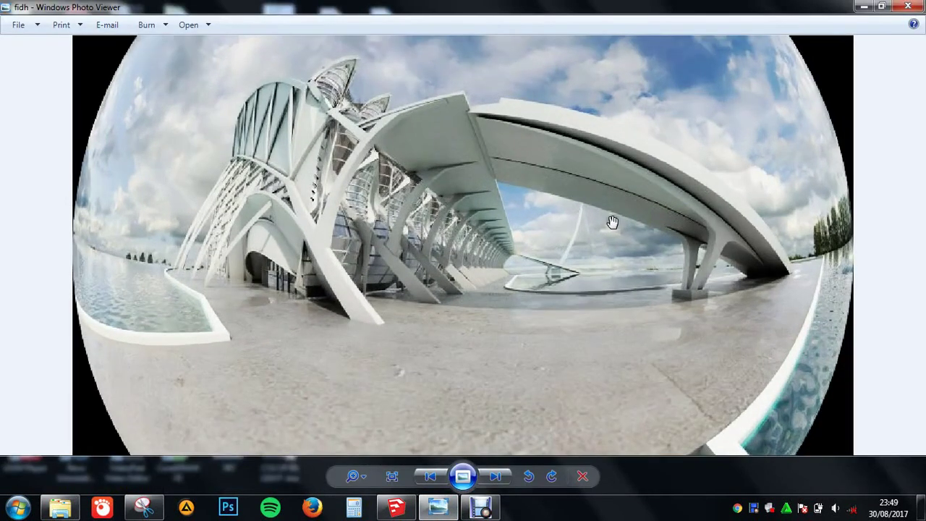
{"action": "scroll", "coordinate": [612, 217], "scroll_direction": "up", "scroll_amount": 1}
{"action": "scroll", "coordinate": [612, 217], "scroll_direction": "up", "scroll_amount": 1}
{"action": "scroll", "coordinate": [471, 248], "scroll_direction": "up", "scroll_amount": 2}
{"action": "scroll", "coordinate": [341, 353], "scroll_direction": "down", "scroll_amount": 1}
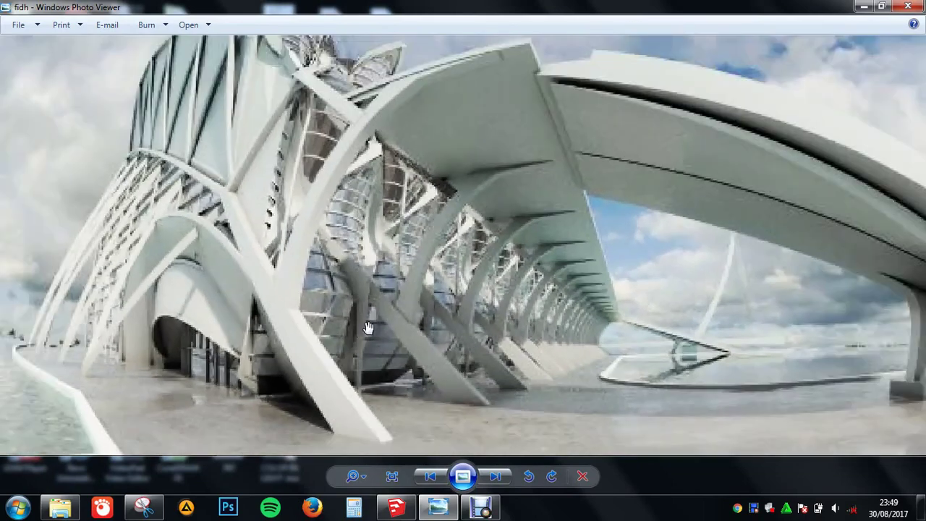
{"action": "scroll", "coordinate": [376, 311], "scroll_direction": "down", "scroll_amount": 2}
{"action": "scroll", "coordinate": [415, 274], "scroll_direction": "down", "scroll_amount": 1}
{"action": "scroll", "coordinate": [506, 224], "scroll_direction": "up", "scroll_amount": 1}
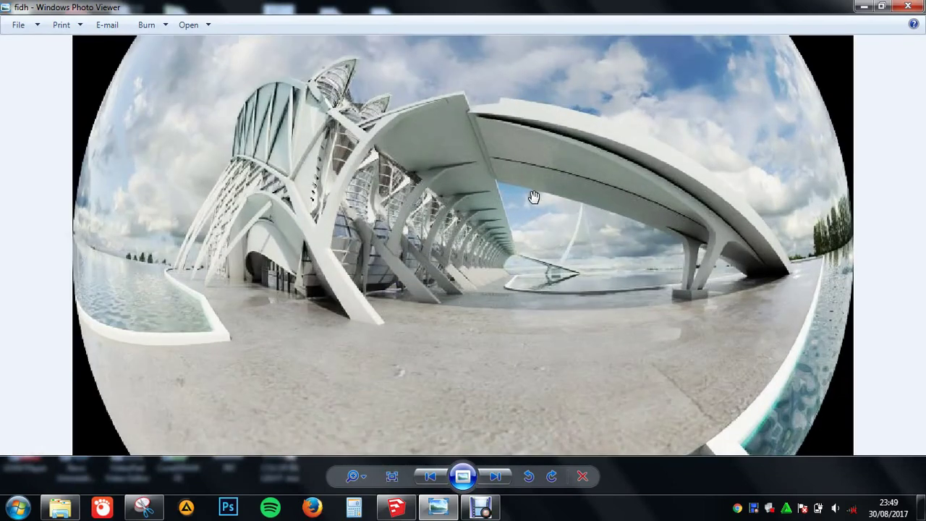
Zoom over the reference photo once more, then return to the City of arts model.
{"action": "scroll", "coordinate": [678, 336], "scroll_direction": "up", "scroll_amount": 1}
{"action": "scroll", "coordinate": [678, 327], "scroll_direction": "up", "scroll_amount": 1}
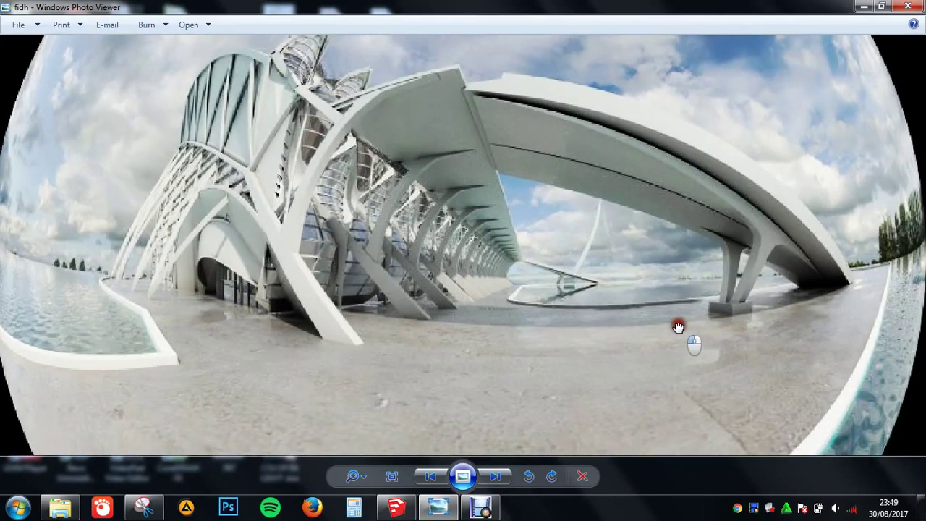
{"action": "scroll", "coordinate": [658, 318], "scroll_direction": "down", "scroll_amount": 1}
{"action": "scroll", "coordinate": [618, 311], "scroll_direction": "down", "scroll_amount": 1}
{"action": "scroll", "coordinate": [611, 326], "scroll_direction": "down", "scroll_amount": 1}
{"action": "scroll", "coordinate": [581, 341], "scroll_direction": "down", "scroll_amount": 1}
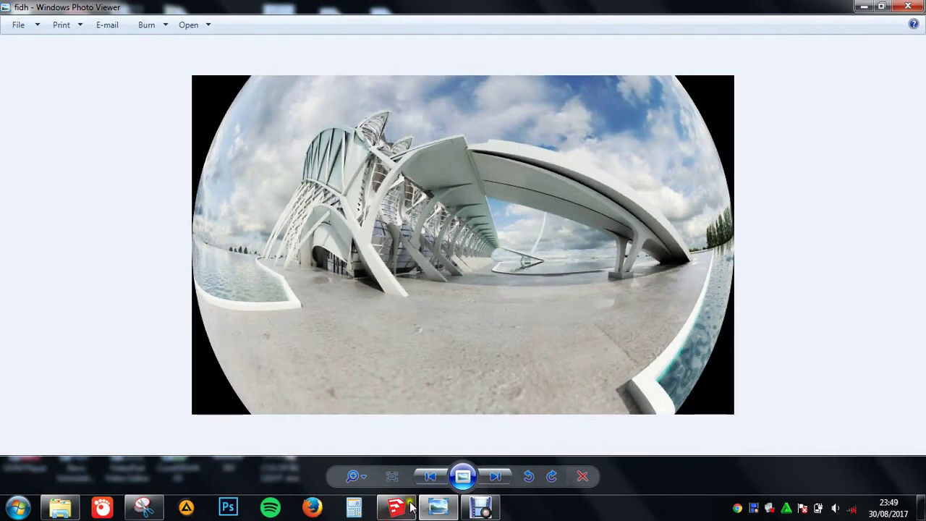
{"action": "left_click", "coordinate": [412, 506]}
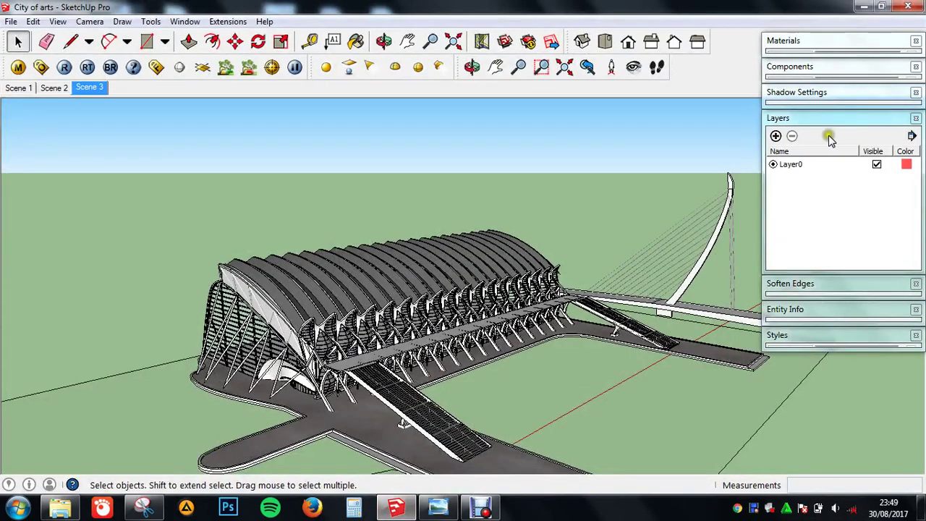
Hide the Layers tray and orbit around the building's arched end to a close side view.
{"action": "left_click", "coordinate": [824, 118]}
{"action": "middle_click_drag", "start_coordinate": [471, 347], "coordinate": [485, 316]}
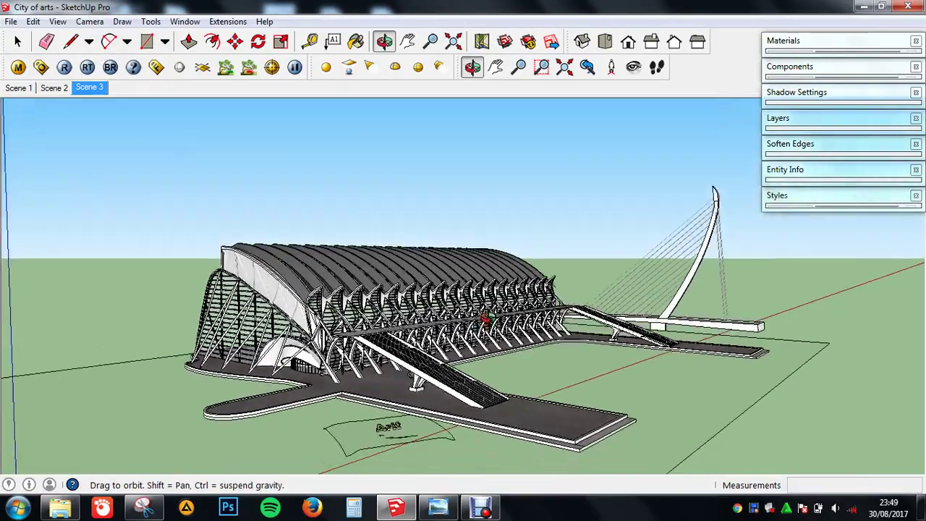
{"action": "scroll", "coordinate": [312, 346], "scroll_direction": "up", "scroll_amount": 2}
{"action": "scroll", "coordinate": [313, 346], "scroll_direction": "up", "scroll_amount": 2}
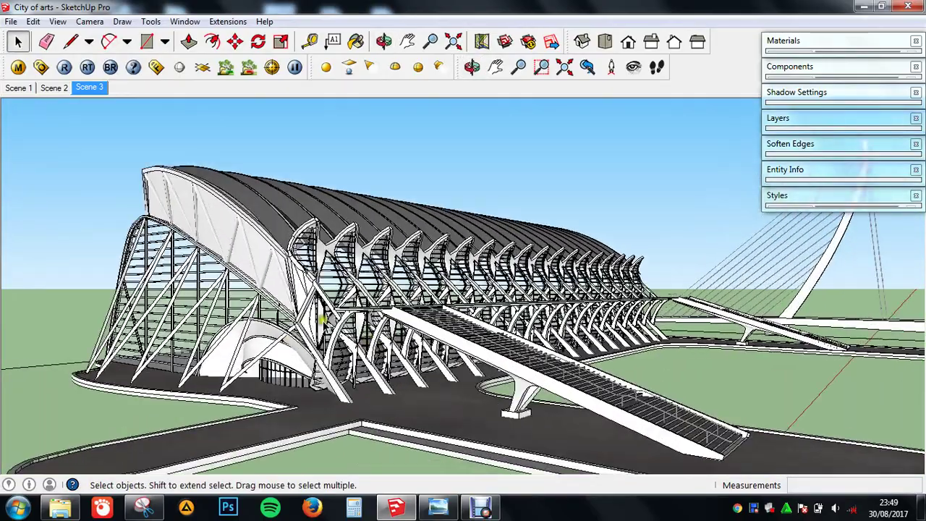
{"action": "mouse_move", "coordinate": [397, 336]}
{"action": "middle_mouse_down"}
{"action": "mouse_move", "coordinate": [213, 322]}
{"action": "mouse_move", "coordinate": [558, 320]}
{"action": "mouse_move", "coordinate": [351, 323]}
{"action": "mouse_move", "coordinate": [268, 306]}
{"action": "mouse_move", "coordinate": [230, 309]}
{"action": "mouse_move", "coordinate": [420, 325]}
{"action": "mouse_move", "coordinate": [390, 349]}
{"action": "middle_mouse_up"}
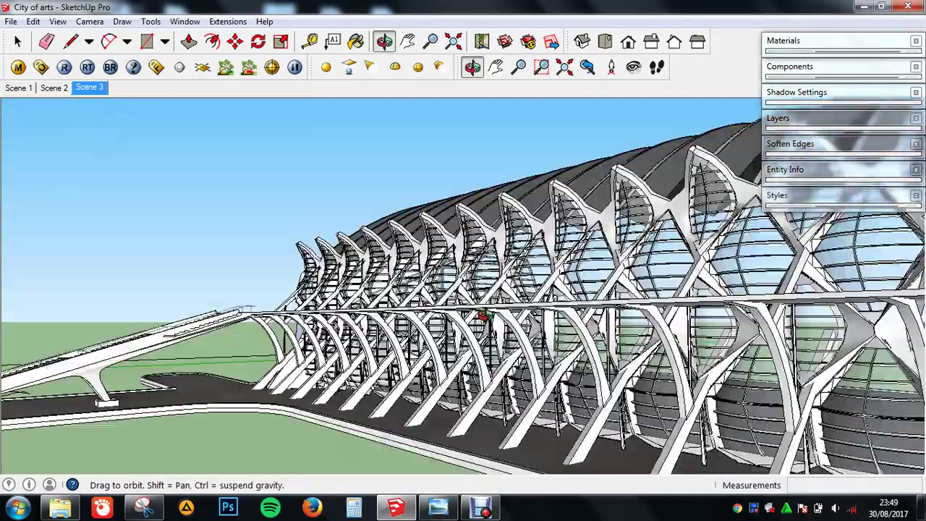
{"action": "mouse_move", "coordinate": [483, 316]}
{"action": "middle_mouse_down"}
{"action": "mouse_move", "coordinate": [579, 325]}
{"action": "mouse_move", "coordinate": [581, 335]}
{"action": "middle_mouse_up"}
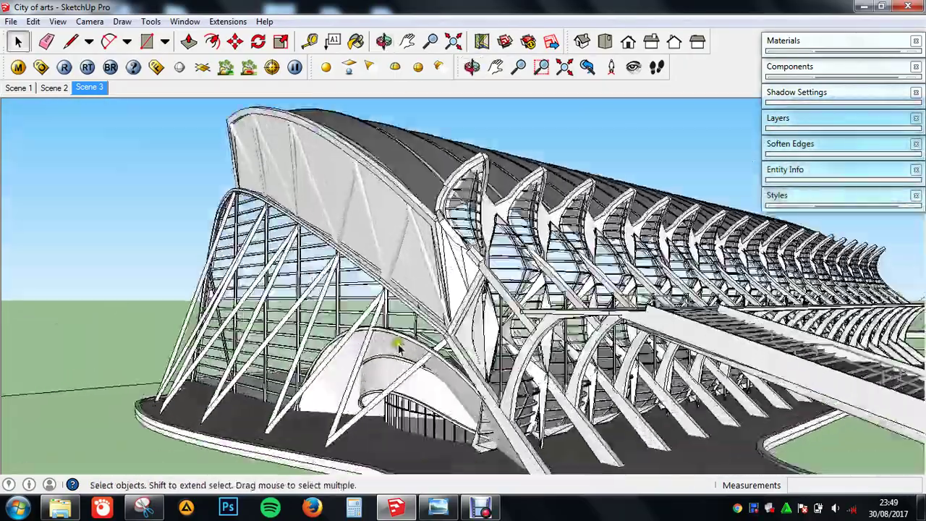
{"action": "mouse_move", "coordinate": [397, 348]}
{"action": "middle_mouse_down"}
{"action": "mouse_move", "coordinate": [548, 311]}
{"action": "mouse_move", "coordinate": [863, 334]}
{"action": "mouse_move", "coordinate": [444, 332]}
{"action": "mouse_move", "coordinate": [756, 312]}
{"action": "mouse_move", "coordinate": [538, 233]}
{"action": "mouse_move", "coordinate": [296, 207]}
{"action": "mouse_move", "coordinate": [555, 164]}
{"action": "middle_mouse_up"}
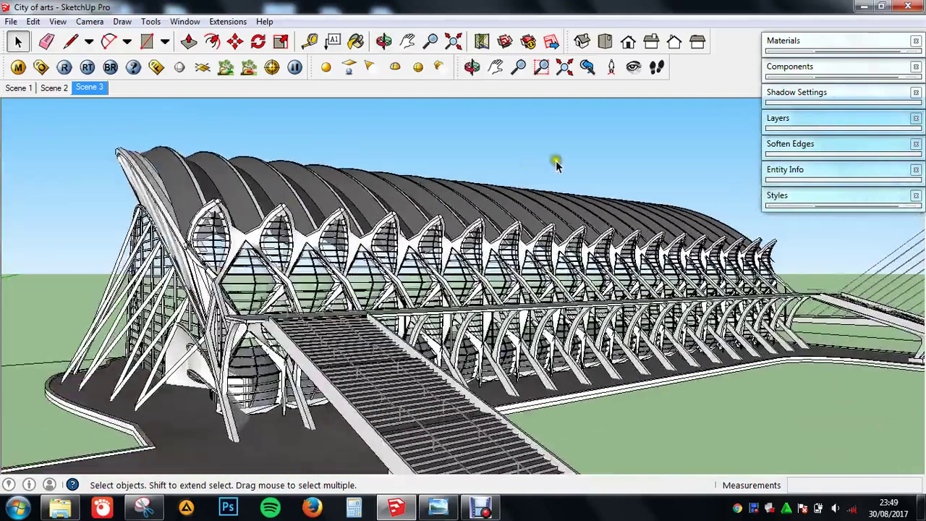
Sample the glass material kaca and test its opacity, leaving it at 31.
{"action": "left_click", "coordinate": [784, 39]}
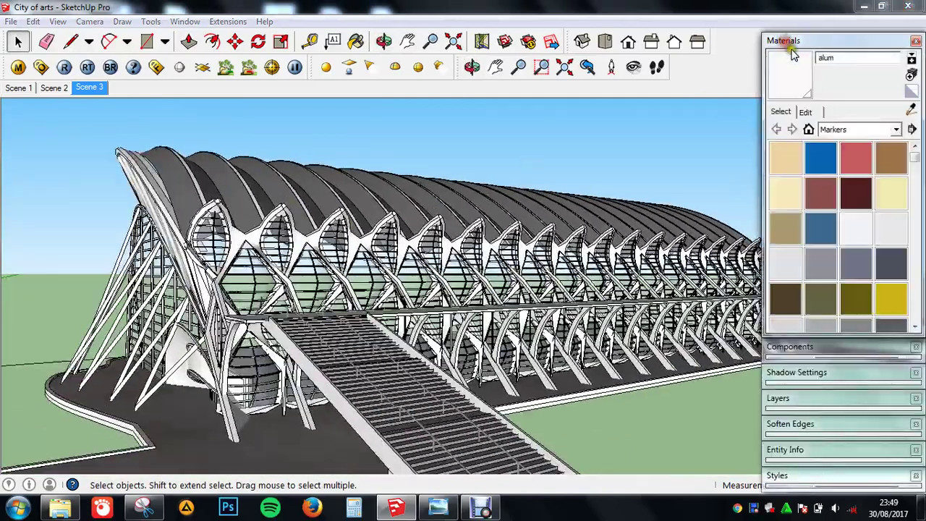
{"action": "left_click", "coordinate": [910, 109]}
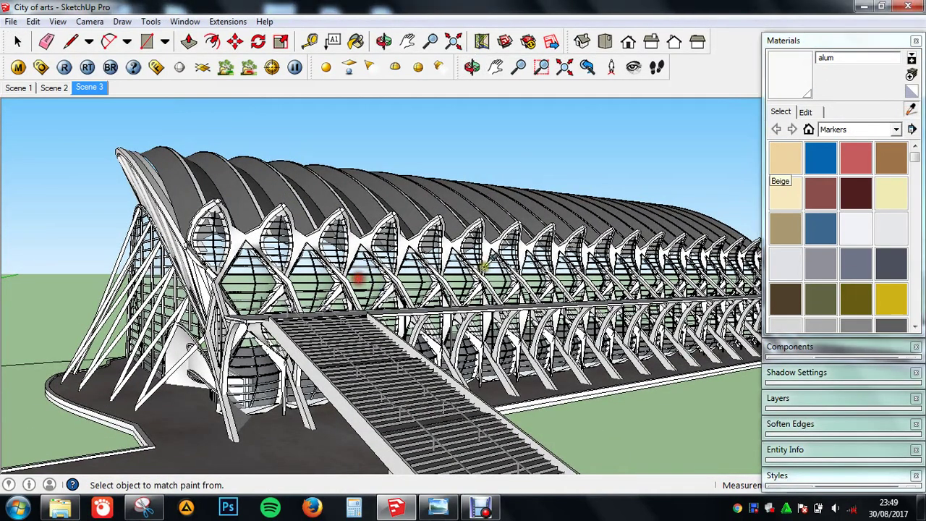
{"action": "left_click", "coordinate": [356, 280]}
{"action": "left_click", "coordinate": [805, 112]}
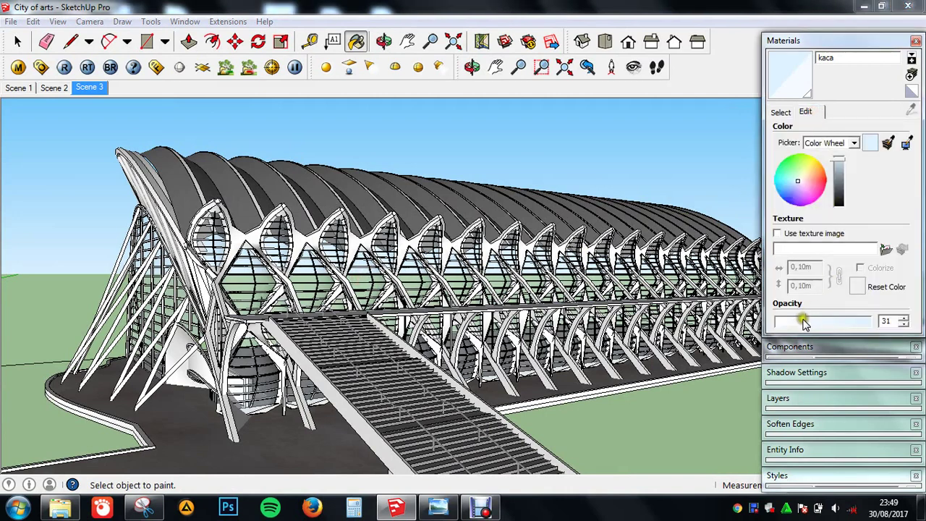
{"action": "left_click_drag", "start_coordinate": [808, 323], "coordinate": [868, 321]}
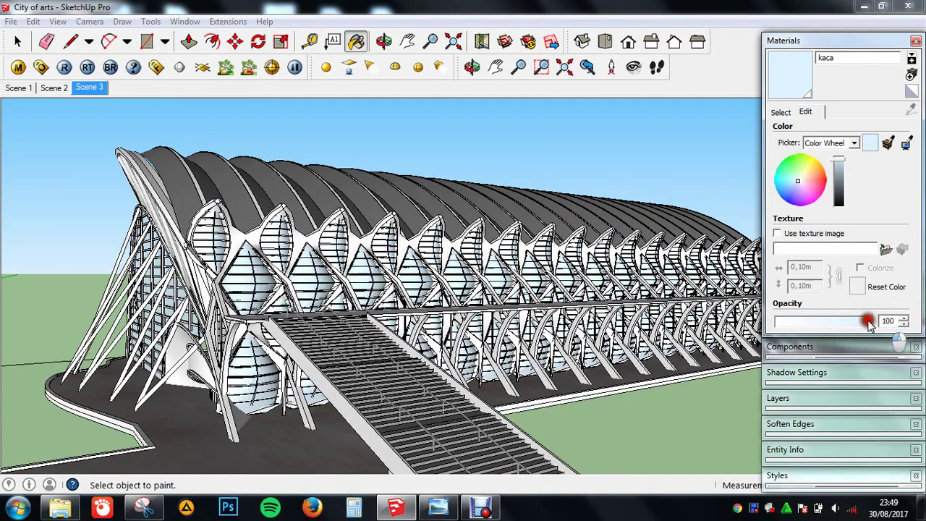
{"action": "mouse_move", "coordinate": [796, 320]}
{"action": "left_mouse_down"}
{"action": "mouse_move", "coordinate": [841, 324]}
{"action": "mouse_move", "coordinate": [788, 322]}
{"action": "mouse_move", "coordinate": [810, 323]}
{"action": "left_mouse_up"}
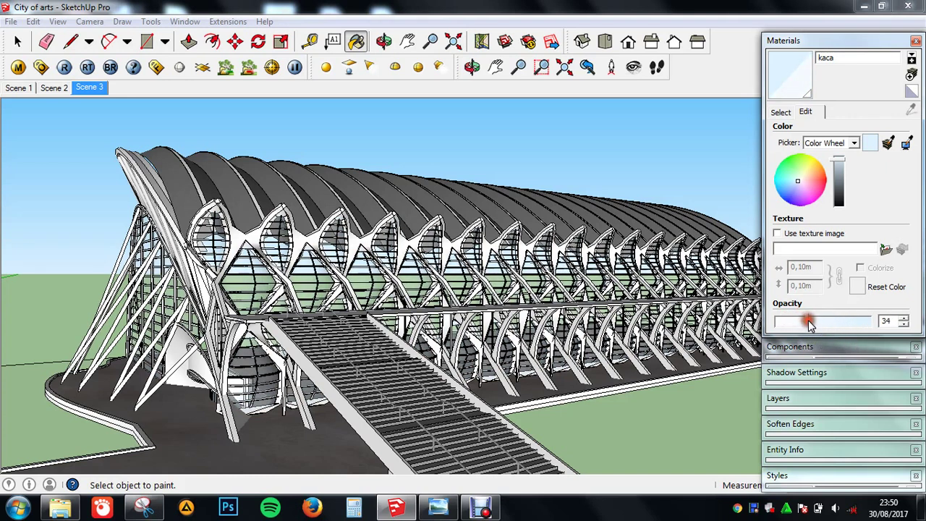
Hide the Materials tray and orbit in close to the building's ribs.
{"action": "left_click", "coordinate": [839, 41]}
{"action": "mouse_move", "coordinate": [507, 261]}
{"action": "middle_mouse_down"}
{"action": "mouse_move", "coordinate": [558, 263]}
{"action": "mouse_move", "coordinate": [269, 258]}
{"action": "middle_mouse_up"}
{"action": "scroll", "coordinate": [470, 270], "scroll_direction": "up", "scroll_amount": 5}
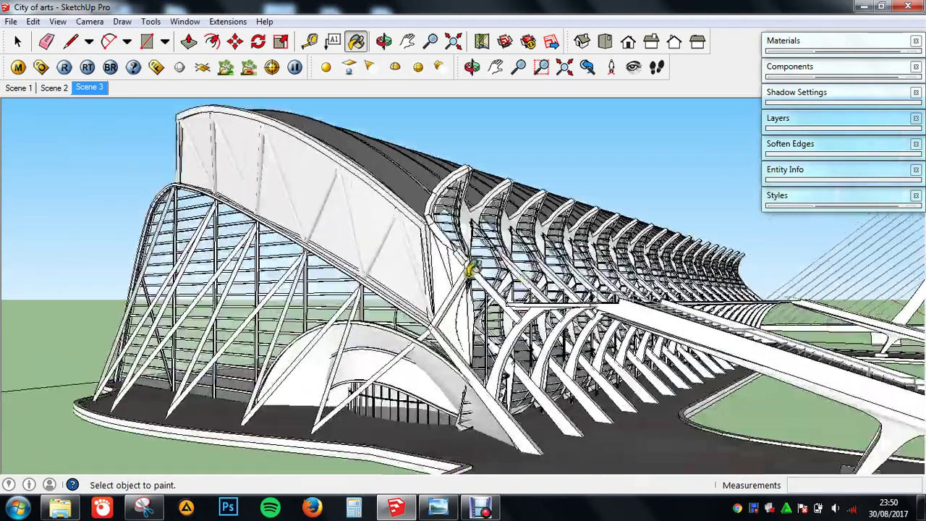
{"action": "middle_click_drag", "start_coordinate": [470, 270], "coordinate": [620, 280]}
{"action": "scroll", "coordinate": [610, 281], "scroll_direction": "up", "scroll_amount": 5}
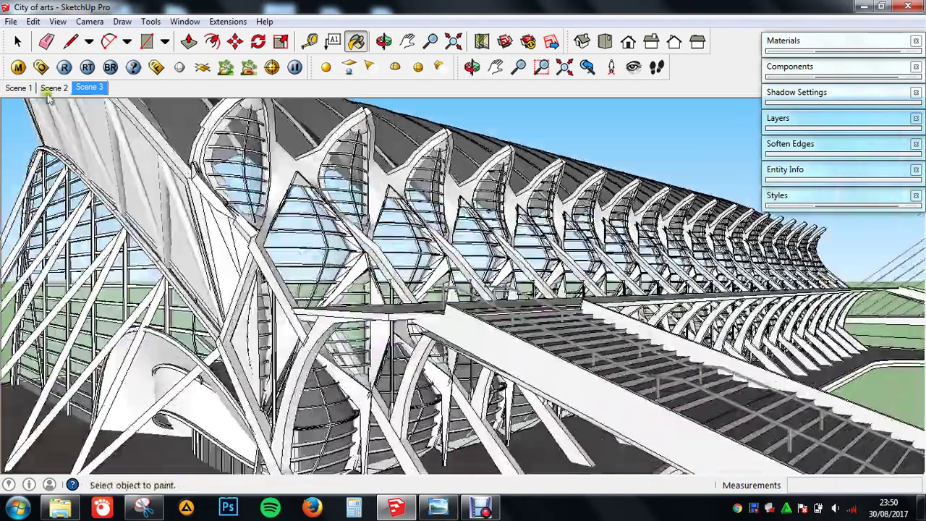
Preview the kaca glass in the V-Ray material editor and add a Reflection layer to it.
{"action": "left_click", "coordinate": [18, 66]}
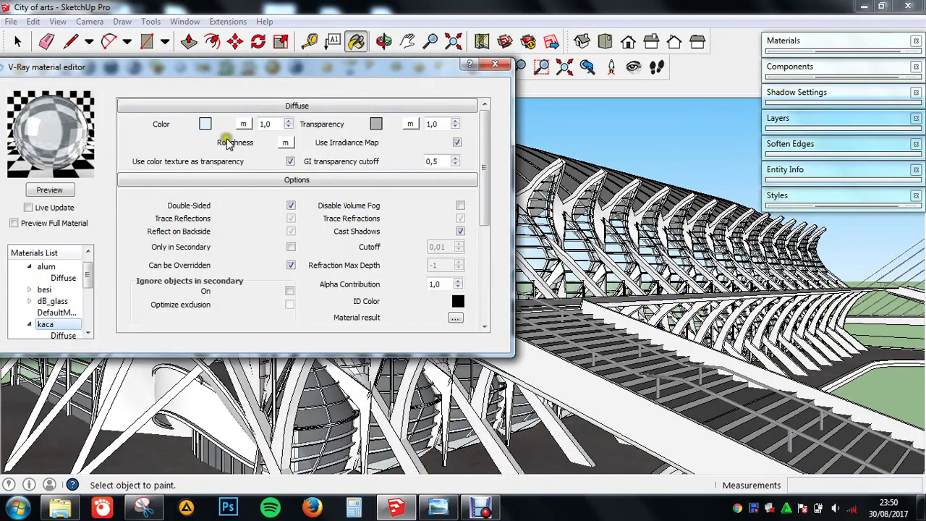
{"action": "left_click", "coordinate": [51, 191]}
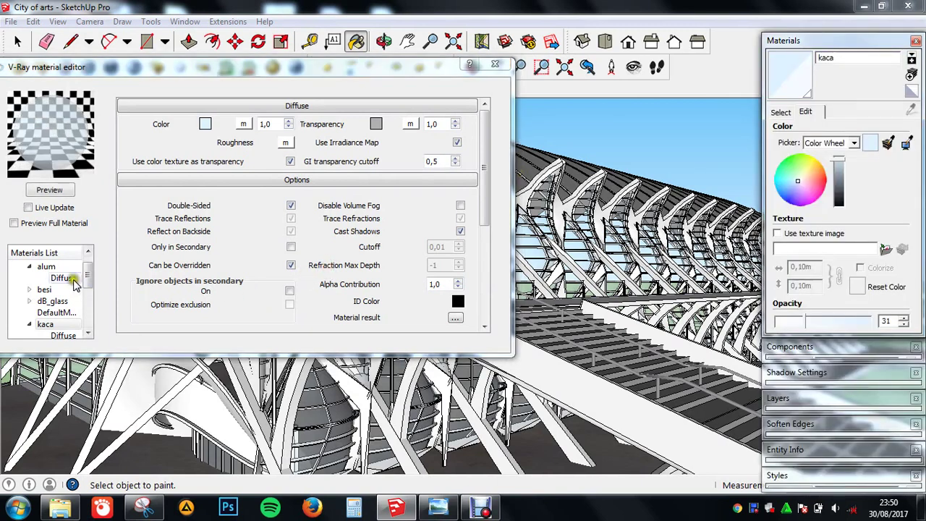
{"action": "left_click", "coordinate": [45, 324]}
{"action": "left_click", "coordinate": [29, 266]}
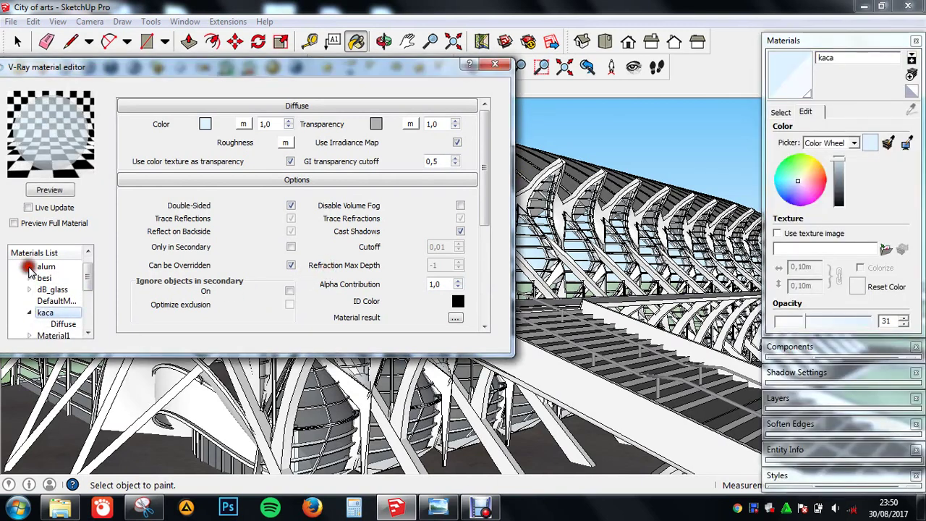
{"action": "right_click", "coordinate": [45, 314]}
{"action": "mouse_move", "coordinate": [108, 322]}
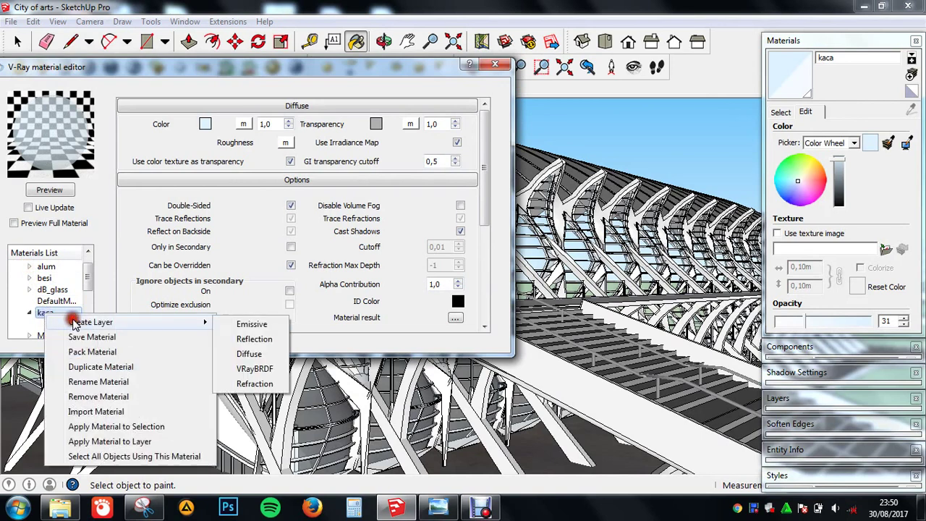
{"action": "left_click", "coordinate": [246, 339]}
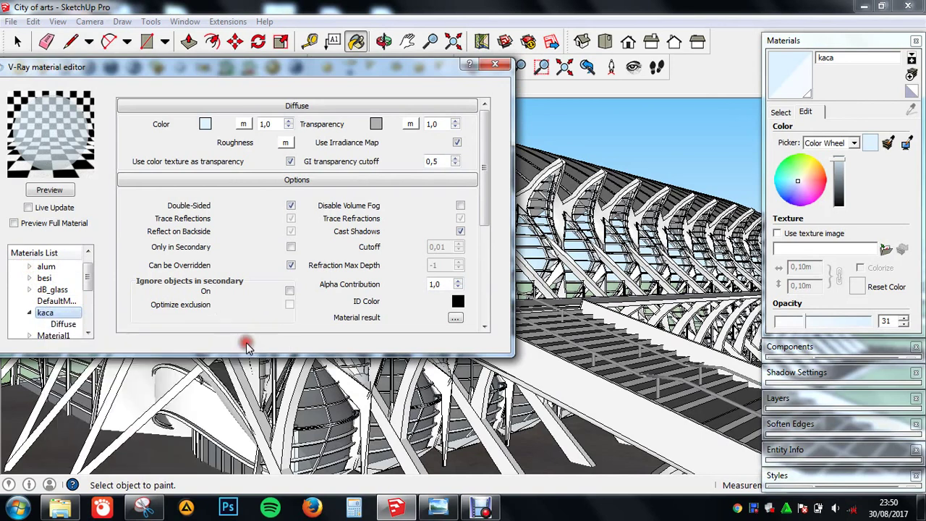
{"action": "left_click", "coordinate": [48, 190]}
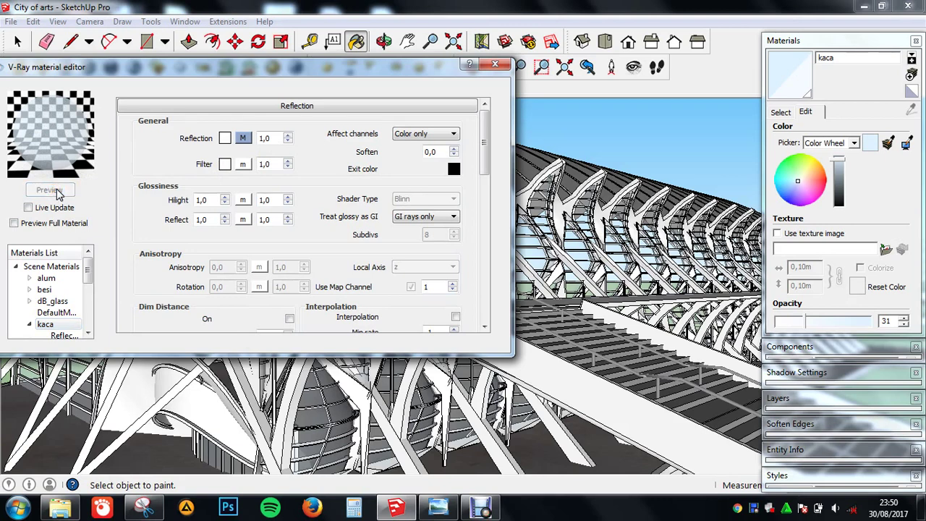
Add a Refraction layer to kaca, preview the result, and close the editor.
{"action": "right_click", "coordinate": [72, 325]}
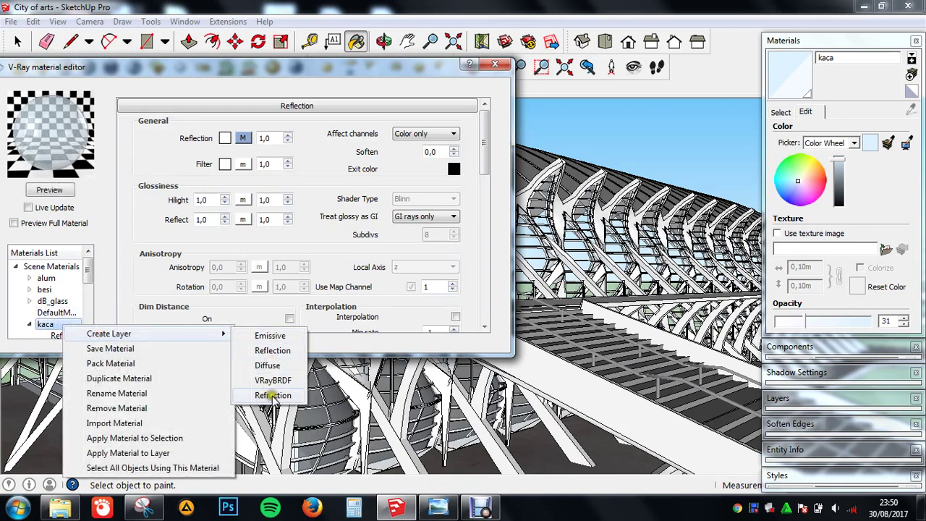
{"action": "left_click", "coordinate": [261, 394]}
{"action": "left_click", "coordinate": [61, 190]}
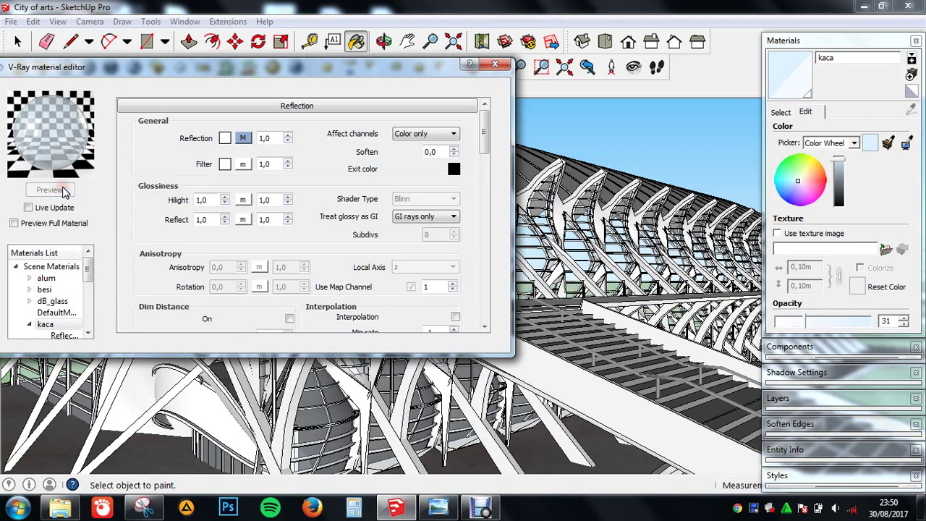
{"action": "left_click", "coordinate": [495, 67]}
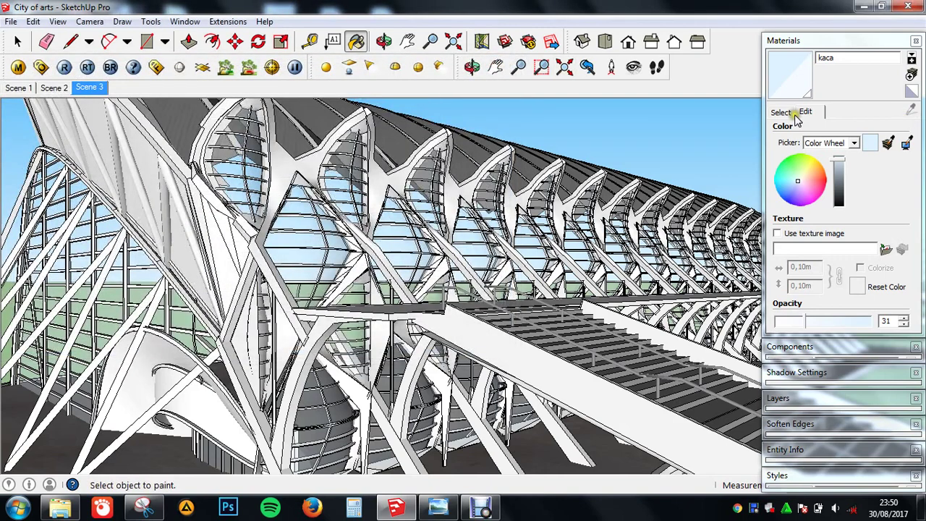
Sample the alum material from the model and preview it in the V-Ray material editor.
{"action": "left_click", "coordinate": [793, 113]}
{"action": "left_click", "coordinate": [912, 112]}
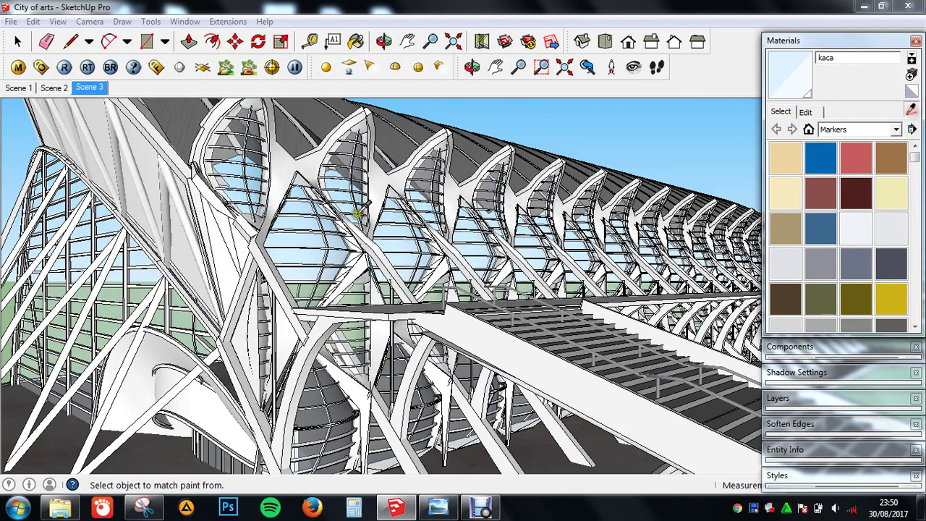
{"action": "left_click", "coordinate": [226, 268]}
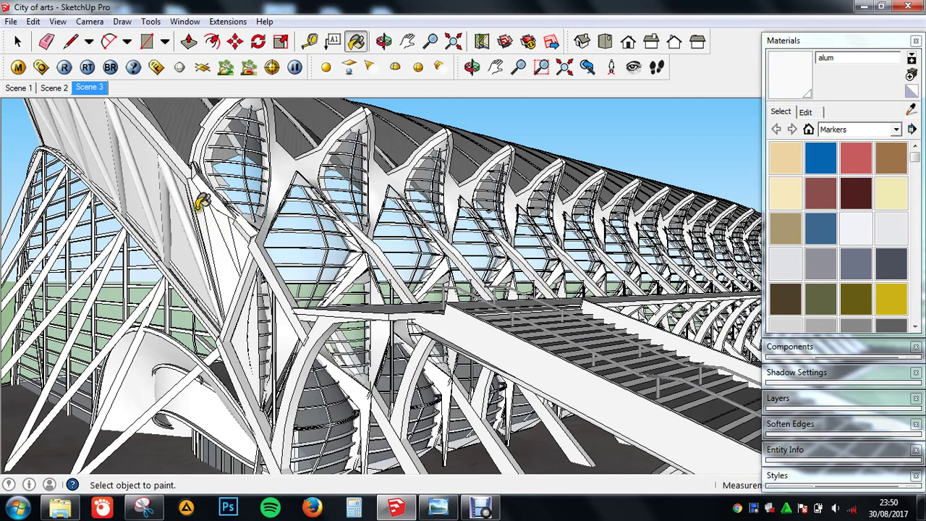
{"action": "left_click", "coordinate": [18, 66]}
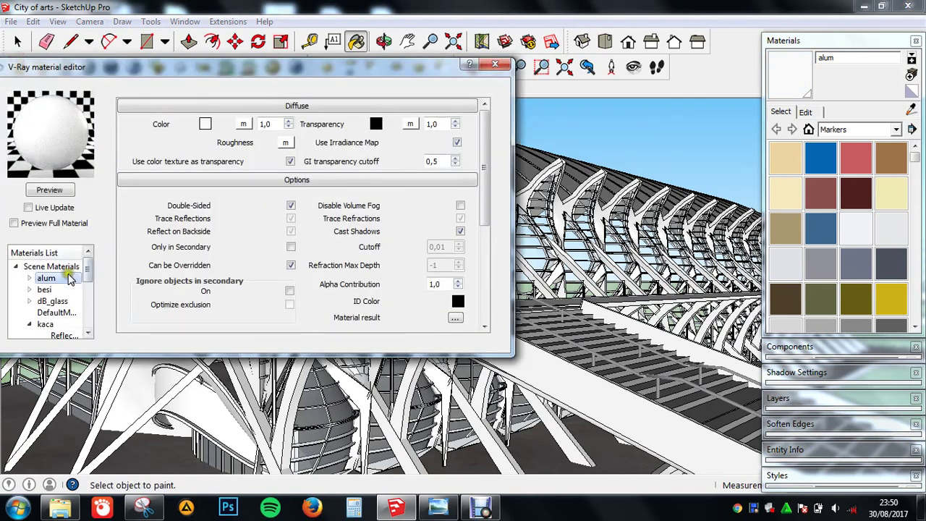
{"action": "left_click", "coordinate": [56, 189]}
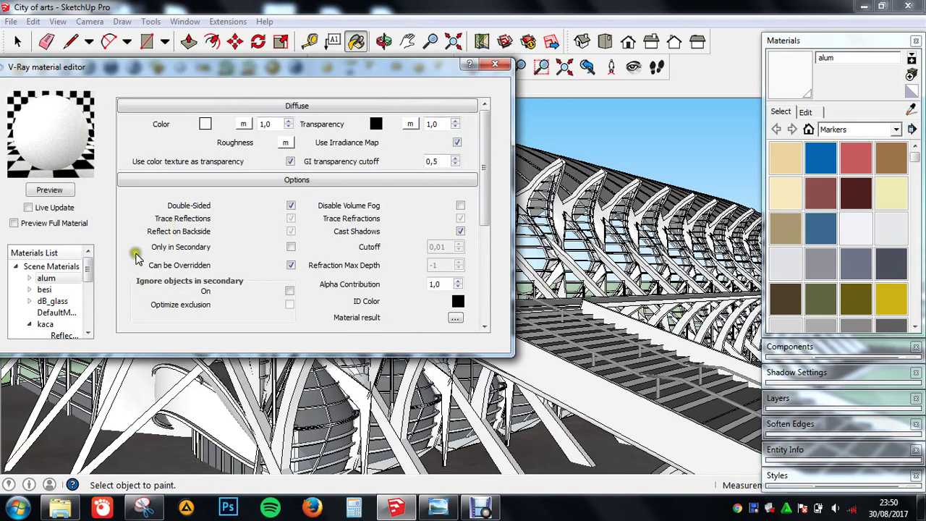
Add a Reflection layer to alum with reflect glossiness 0,8 and highlight glossiness 0,5.
{"action": "right_click", "coordinate": [71, 281]}
{"action": "mouse_move", "coordinate": [117, 288]}
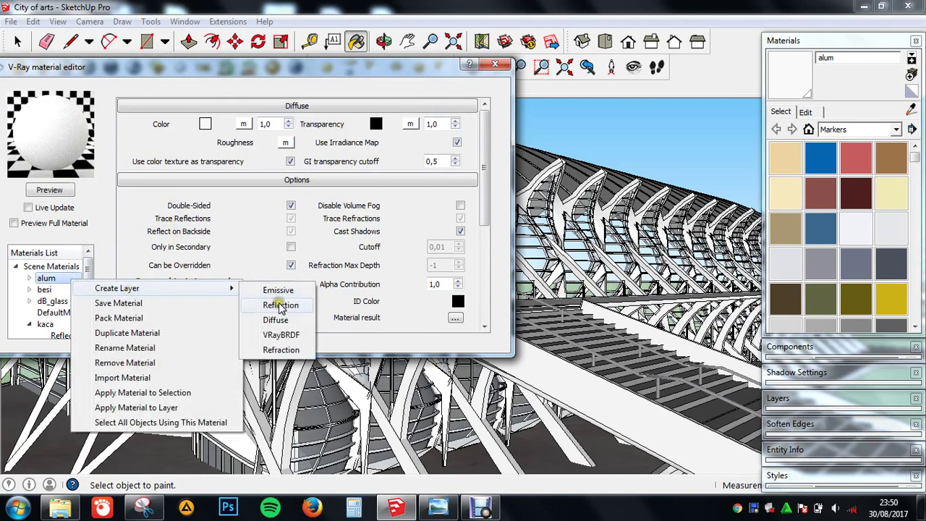
{"action": "left_click", "coordinate": [281, 305]}
{"action": "left_click_drag", "start_coordinate": [217, 223], "coordinate": [177, 226]}
{"action": "type", "text": ",8"}
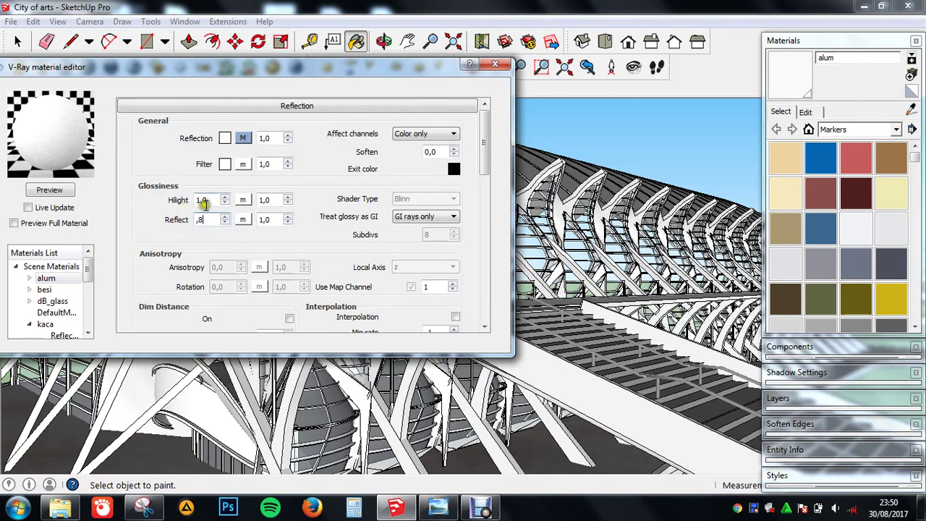
{"action": "left_click", "coordinate": [206, 203]}
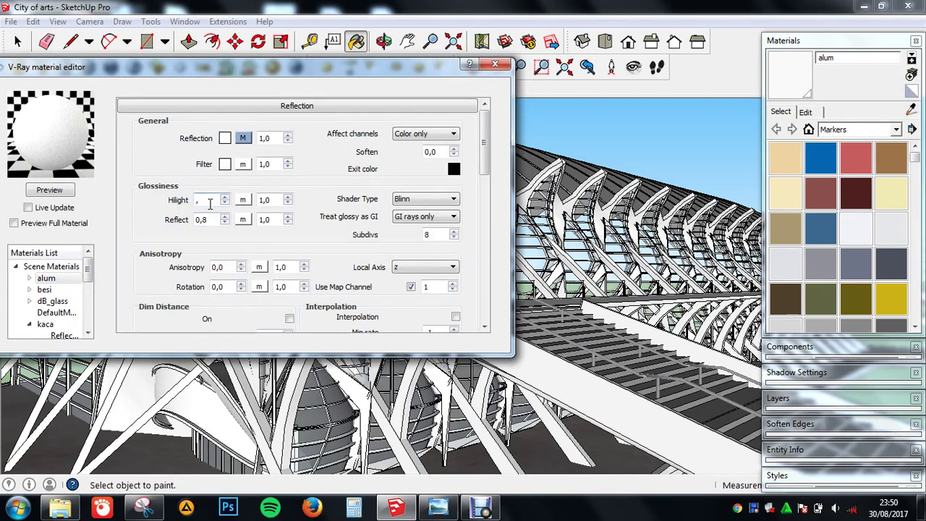
{"action": "type", "text": "5"}
{"action": "left_click", "coordinate": [65, 191]}
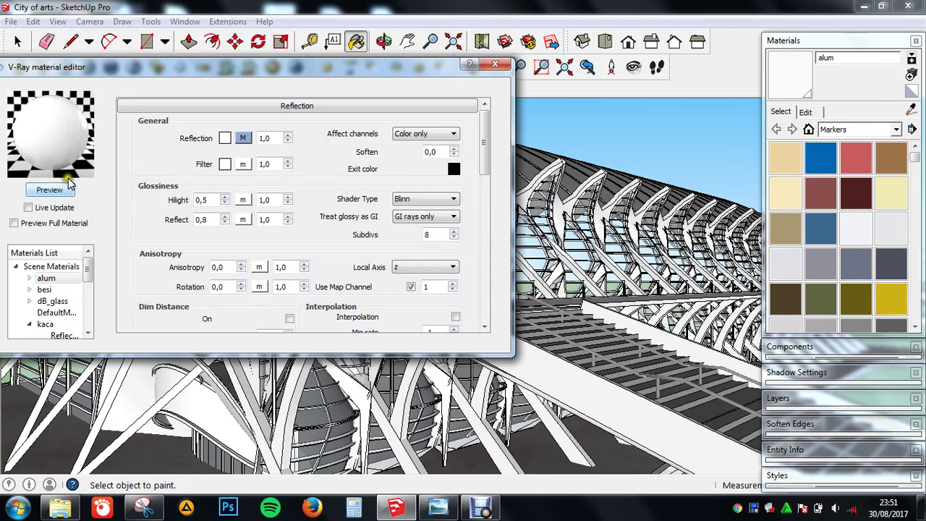
{"action": "left_click", "coordinate": [497, 67]}
Sample the floor's material, Material2, from the model with the eyedropper.
{"action": "scroll", "coordinate": [481, 166], "scroll_direction": "down", "scroll_amount": 3}
{"action": "scroll", "coordinate": [485, 212], "scroll_direction": "down", "scroll_amount": 2}
{"action": "scroll", "coordinate": [489, 226], "scroll_direction": "down", "scroll_amount": 2}
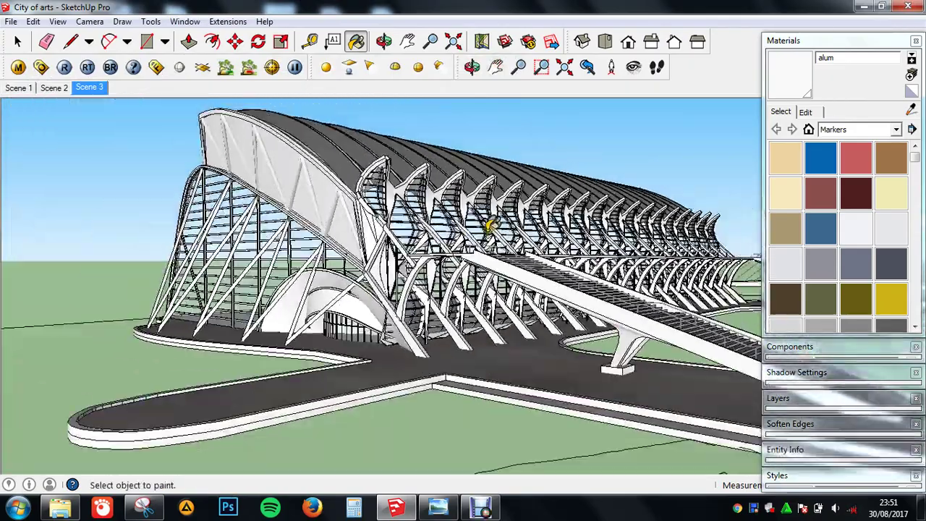
{"action": "scroll", "coordinate": [441, 296], "scroll_direction": "up", "scroll_amount": 2}
{"action": "scroll", "coordinate": [441, 348], "scroll_direction": "up", "scroll_amount": 2}
{"action": "scroll", "coordinate": [448, 340], "scroll_direction": "up", "scroll_amount": 2}
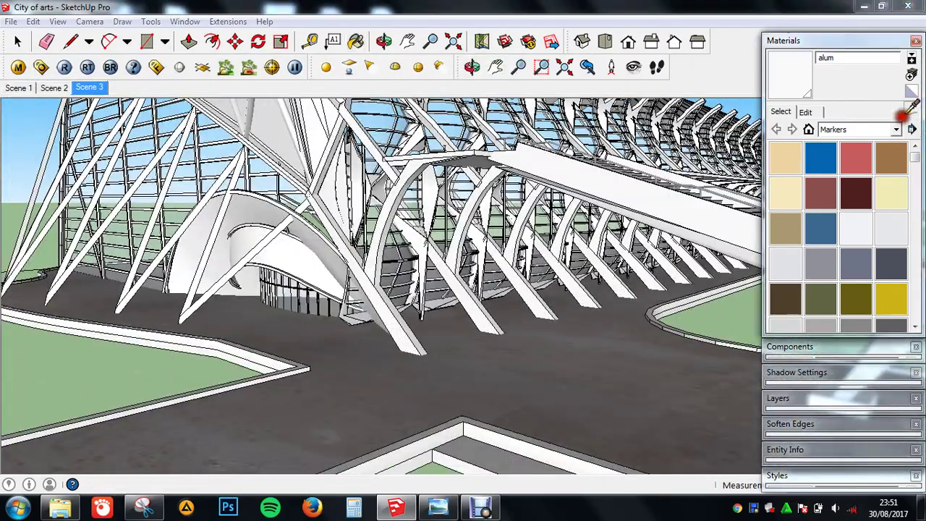
{"action": "left_click", "coordinate": [905, 114]}
{"action": "left_click", "coordinate": [353, 398]}
{"action": "middle_click_drag", "start_coordinate": [428, 316], "coordinate": [144, 217]}
Give Material2 a V-Ray Reflection layer with reflect glossiness 0,8 and preview it.
{"action": "left_click", "coordinate": [18, 67]}
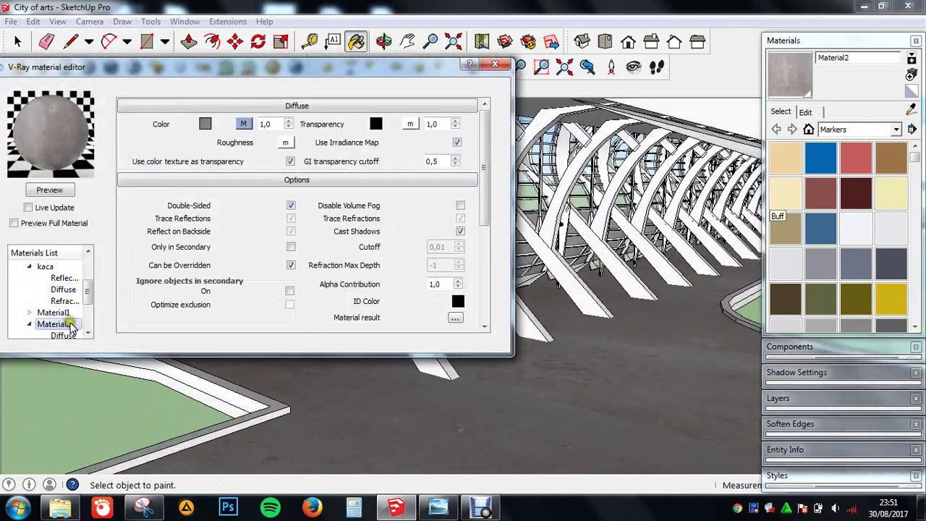
{"action": "right_click", "coordinate": [71, 325]}
{"action": "mouse_move", "coordinate": [116, 332]}
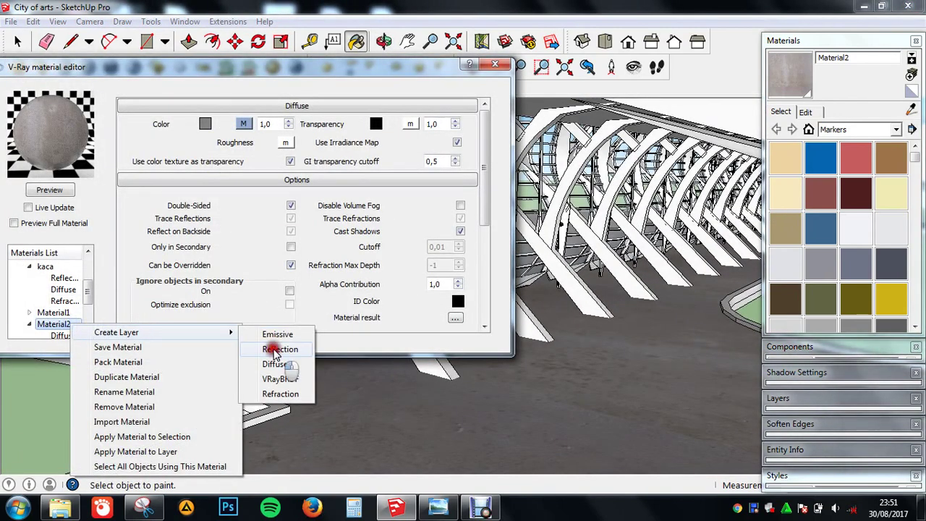
{"action": "left_click", "coordinate": [275, 350]}
{"action": "left_click", "coordinate": [62, 194]}
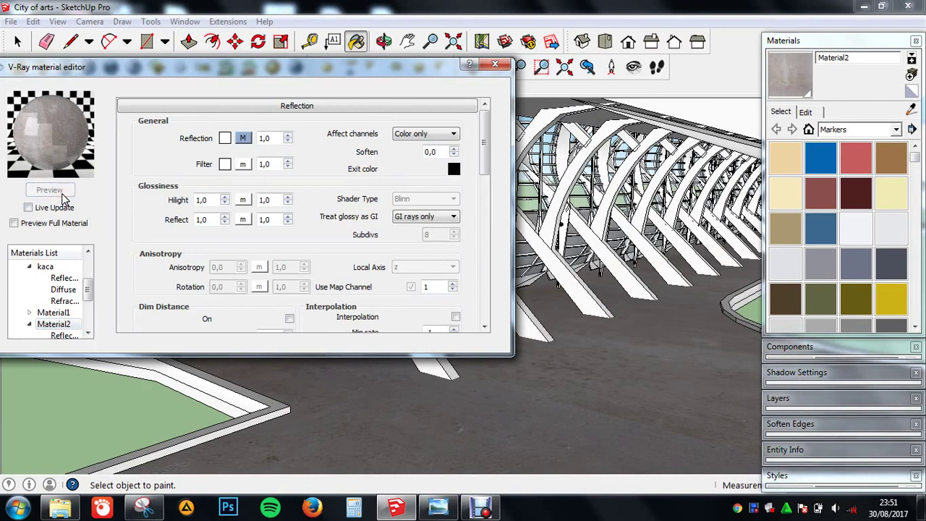
{"action": "left_click", "coordinate": [167, 220]}
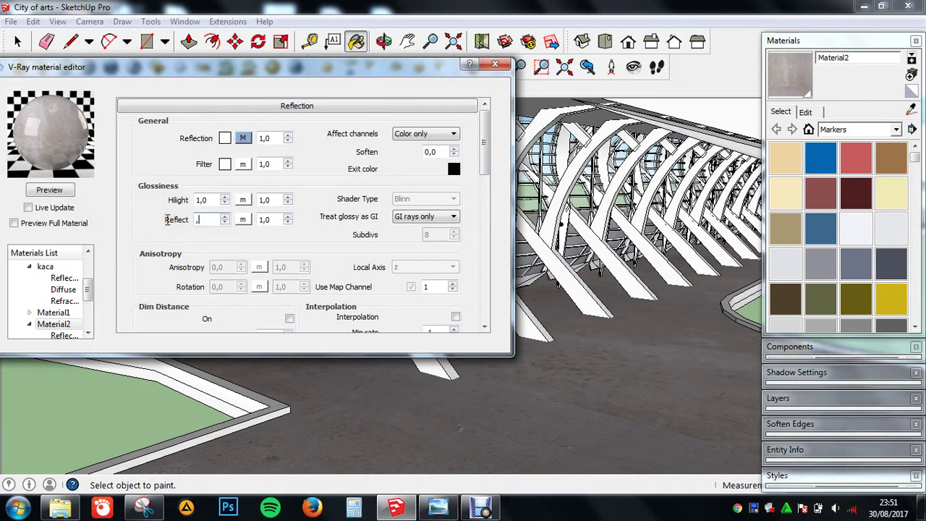
{"action": "type", "text": "8"}
{"action": "left_click", "coordinate": [70, 194]}
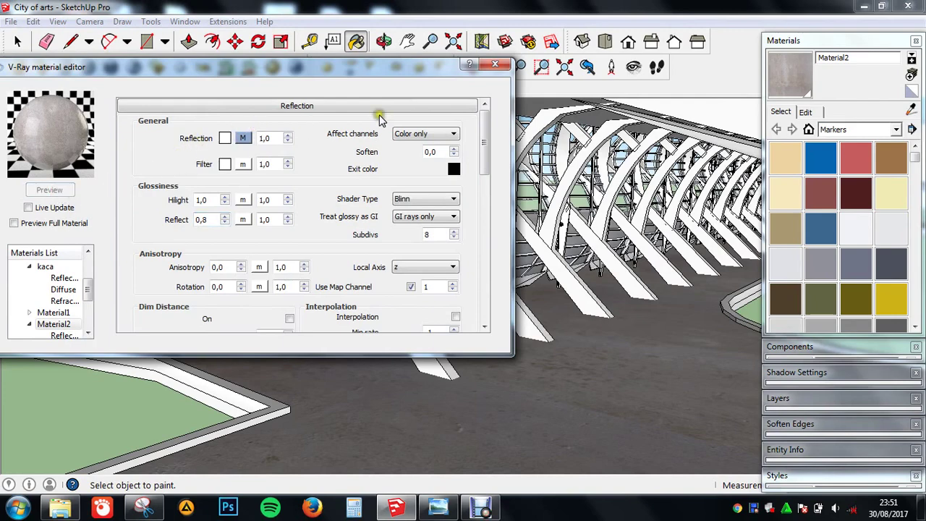
{"action": "left_click", "coordinate": [495, 64]}
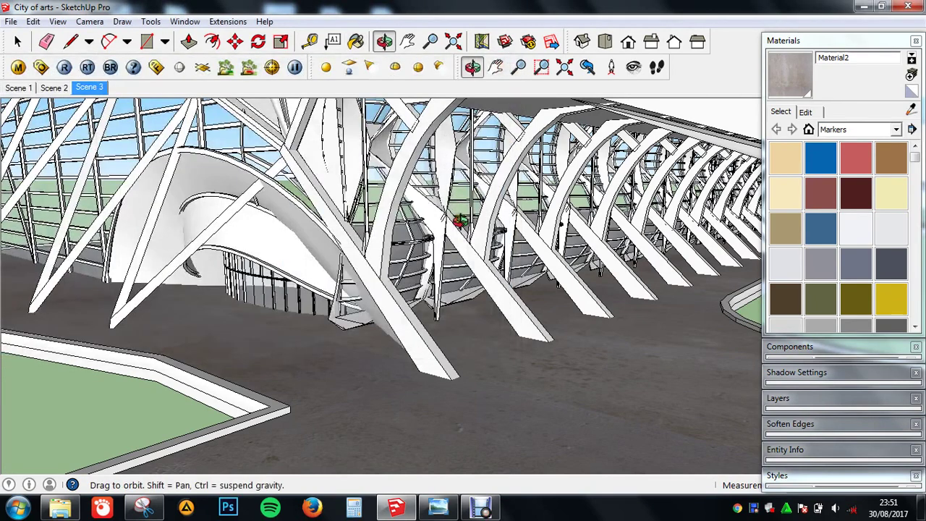
Orbit around the whole building and collapse the Materials panel.
{"action": "middle_click_drag", "start_coordinate": [434, 217], "coordinate": [506, 210]}
{"action": "scroll", "coordinate": [491, 238], "scroll_direction": "down", "scroll_amount": 2}
{"action": "scroll", "coordinate": [481, 246], "scroll_direction": "down", "scroll_amount": 3}
{"action": "middle_click_drag", "start_coordinate": [475, 248], "coordinate": [569, 134]}
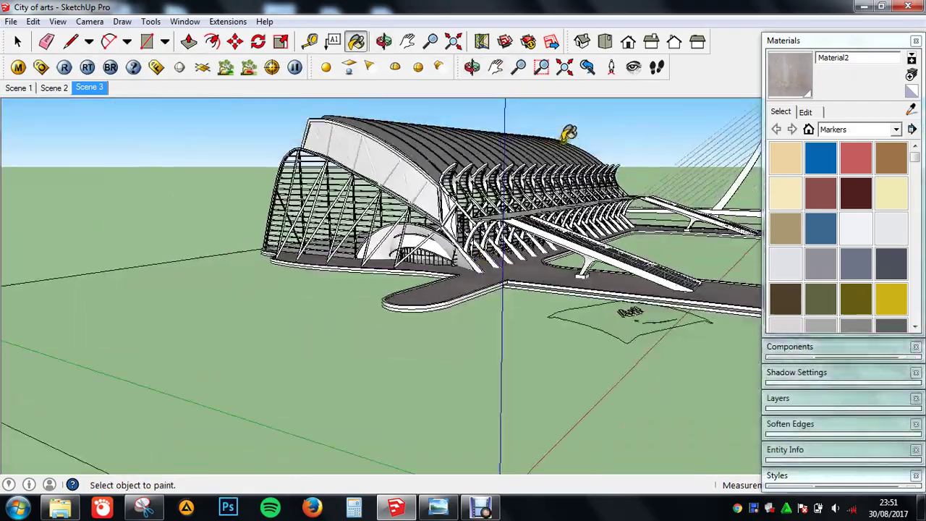
{"action": "scroll", "coordinate": [579, 141], "scroll_direction": "up", "scroll_amount": 5}
{"action": "scroll", "coordinate": [577, 171], "scroll_direction": "down", "scroll_amount": 3}
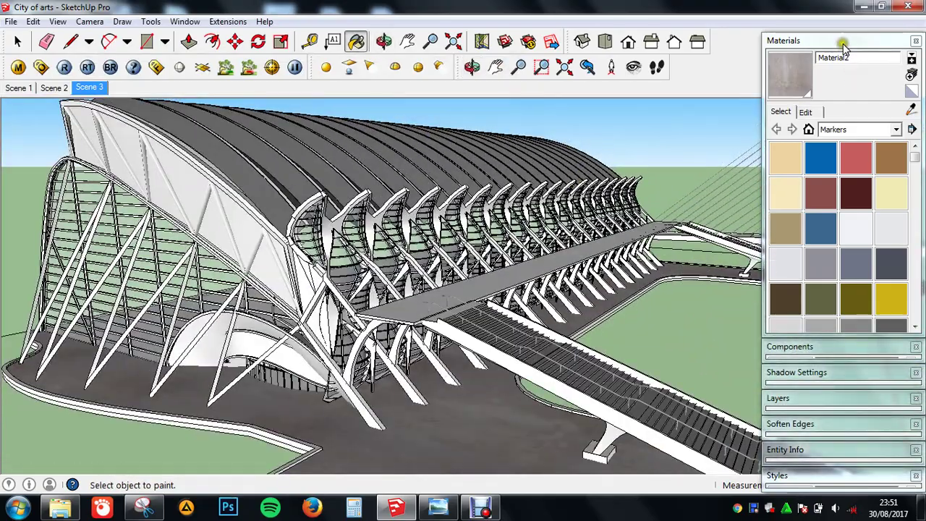
{"action": "left_click", "coordinate": [842, 43]}
{"action": "middle_click_drag", "start_coordinate": [582, 217], "coordinate": [569, 207]}
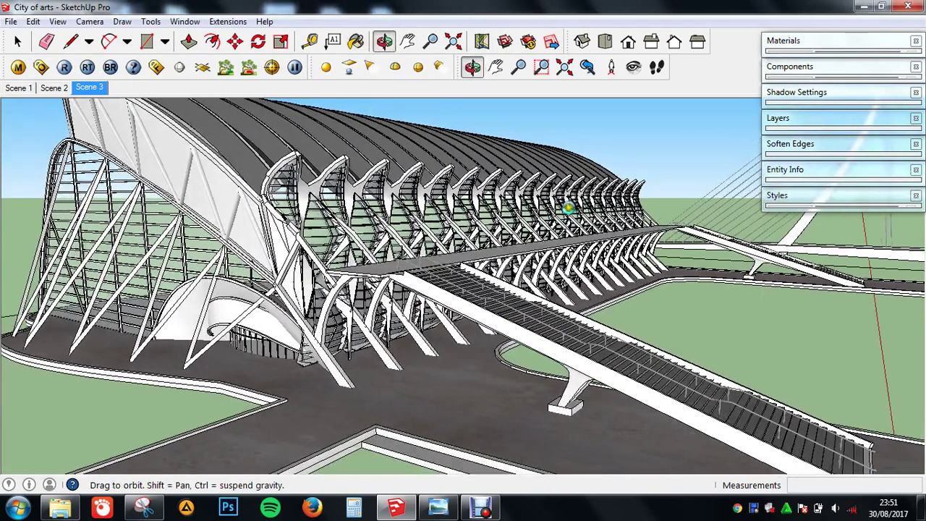
{"action": "key", "text": "b"}
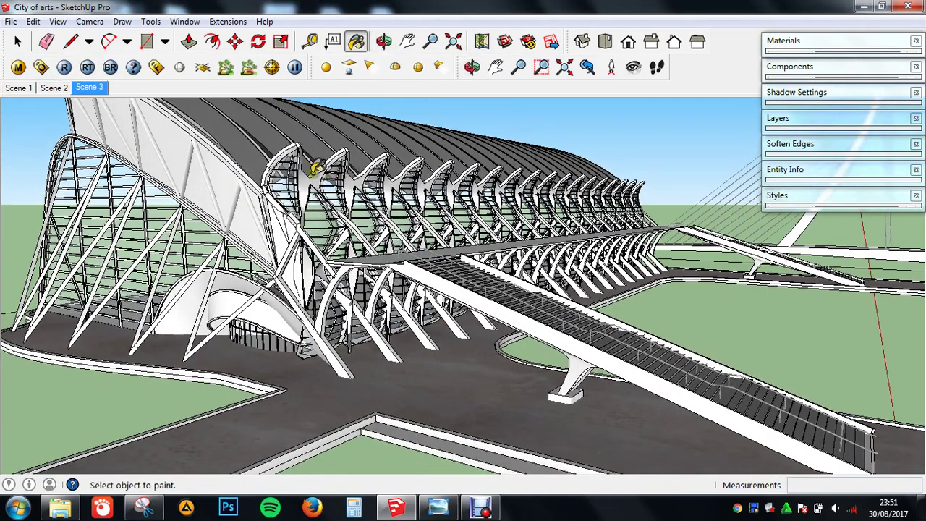
{"action": "middle_click_drag", "start_coordinate": [317, 167], "coordinate": [165, 135]}
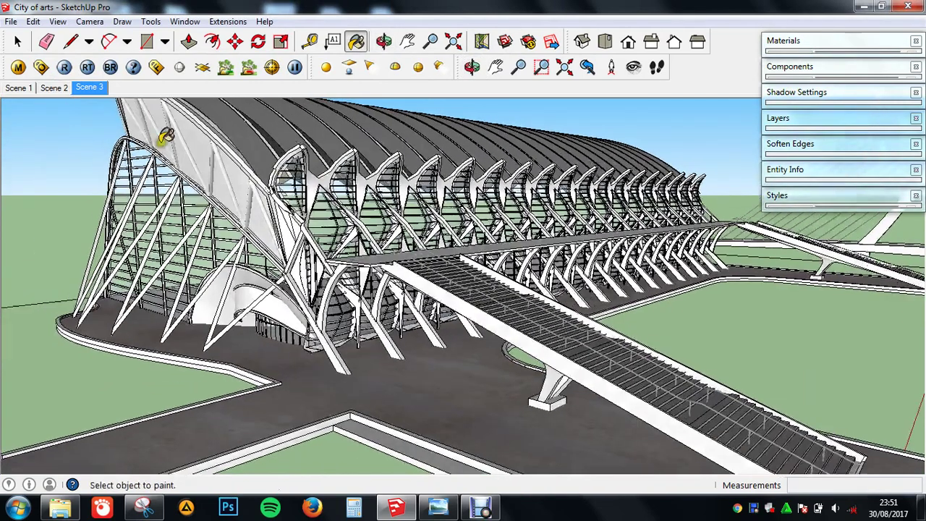
Review Scenes 2 and 1, then settle on the Scene 3 camera view.
{"action": "left_click", "coordinate": [47, 89]}
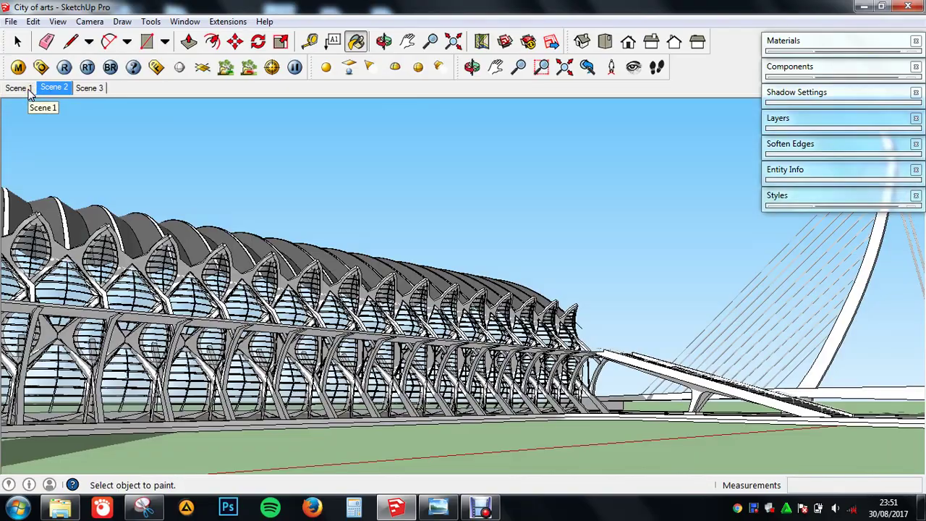
{"action": "left_click", "coordinate": [29, 90]}
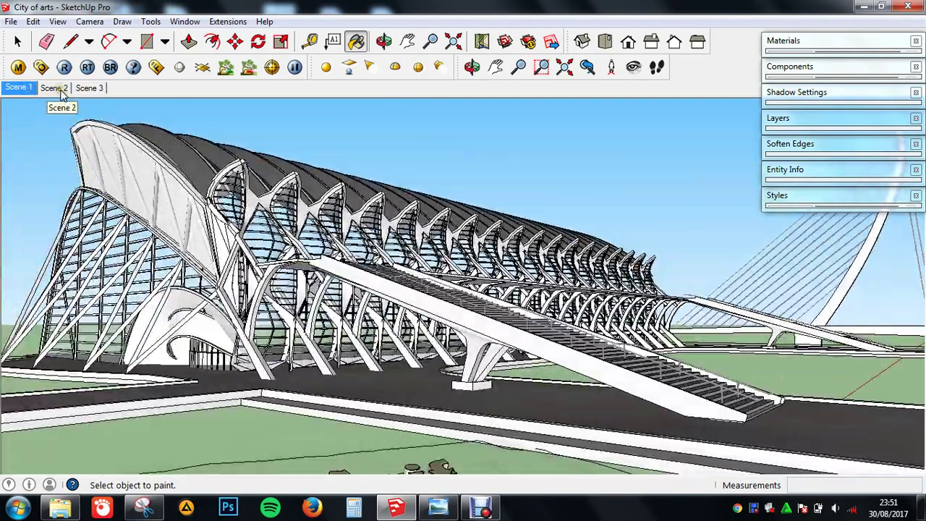
{"action": "left_click", "coordinate": [60, 89]}
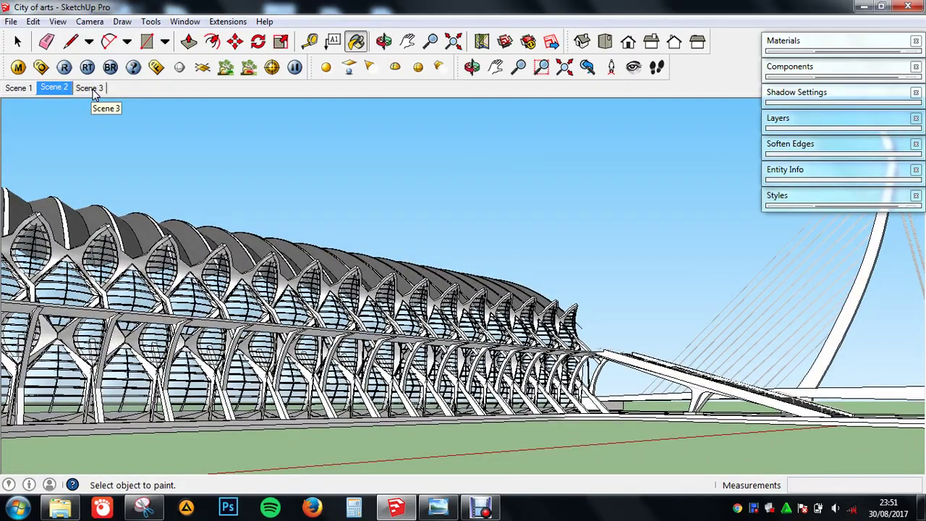
{"action": "left_click", "coordinate": [93, 90]}
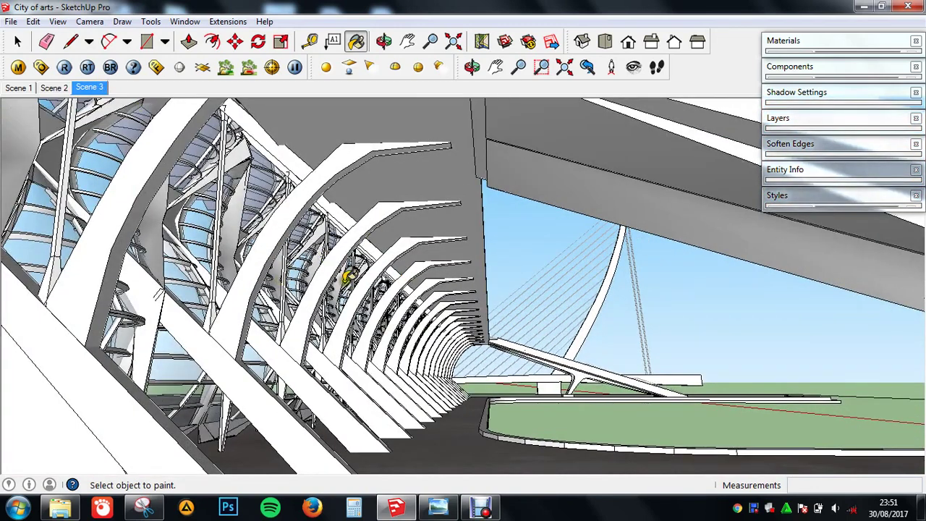
In V-Ray render options, keep the Fish eye camera type with a 45,0 FOV override.
{"action": "left_click", "coordinate": [41, 67]}
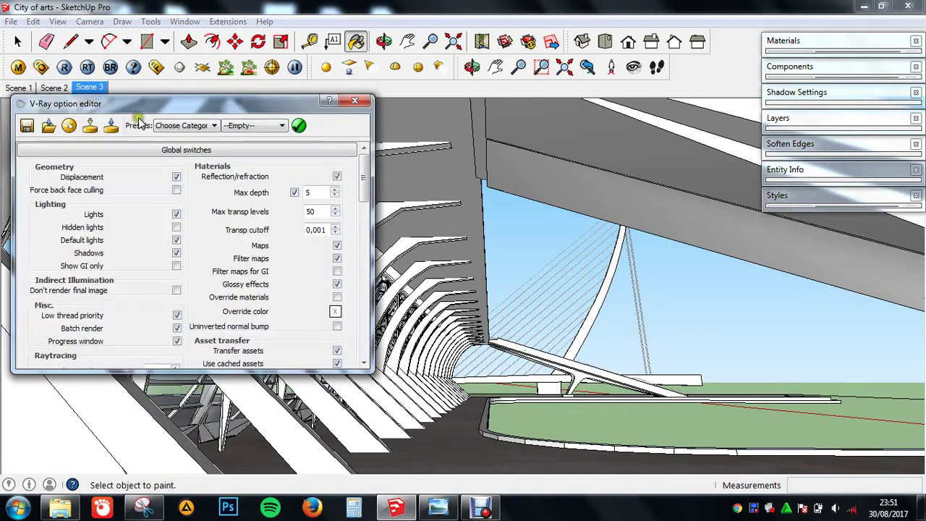
{"action": "left_click", "coordinate": [243, 149]}
{"action": "left_click", "coordinate": [238, 181]}
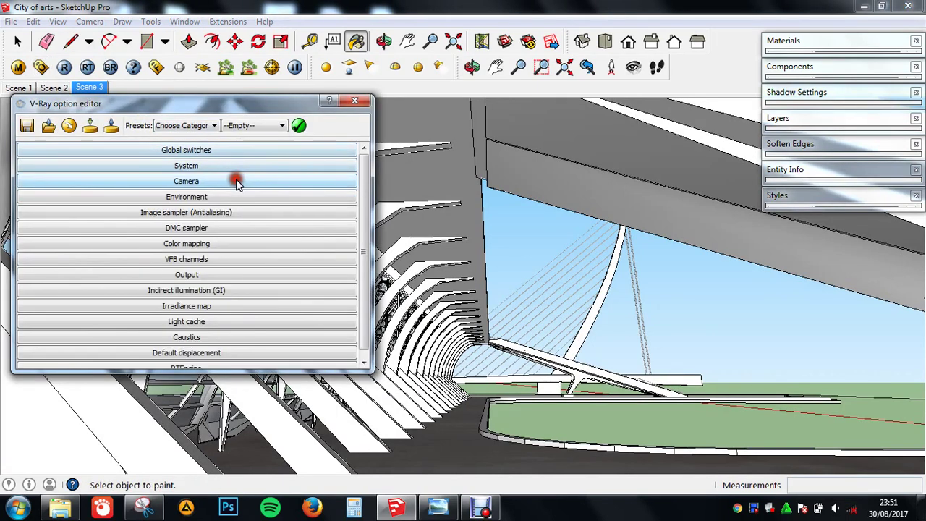
{"action": "left_click", "coordinate": [203, 156]}
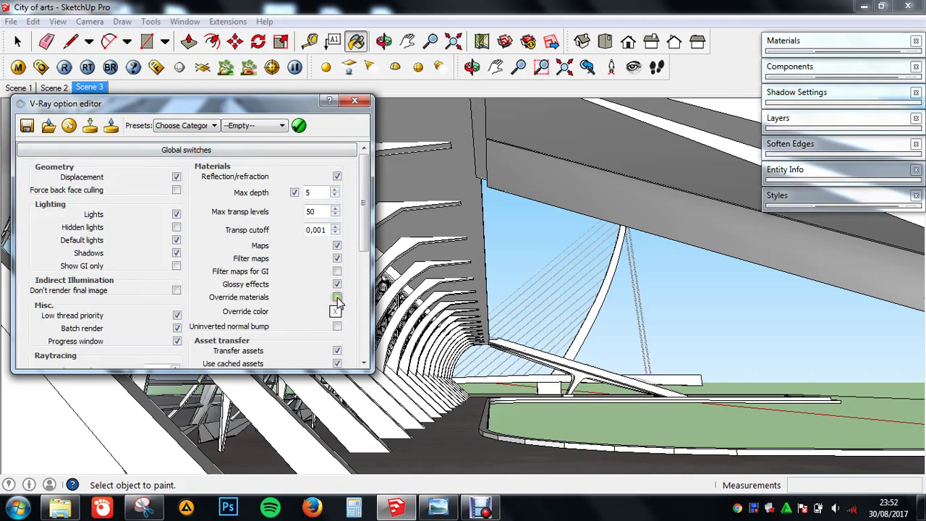
{"action": "left_click", "coordinate": [290, 150]}
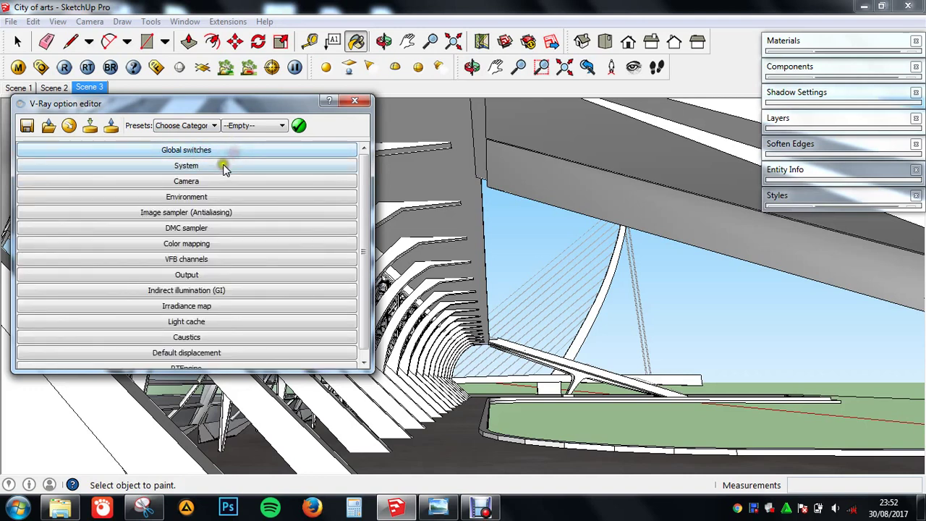
{"action": "left_click", "coordinate": [193, 186]}
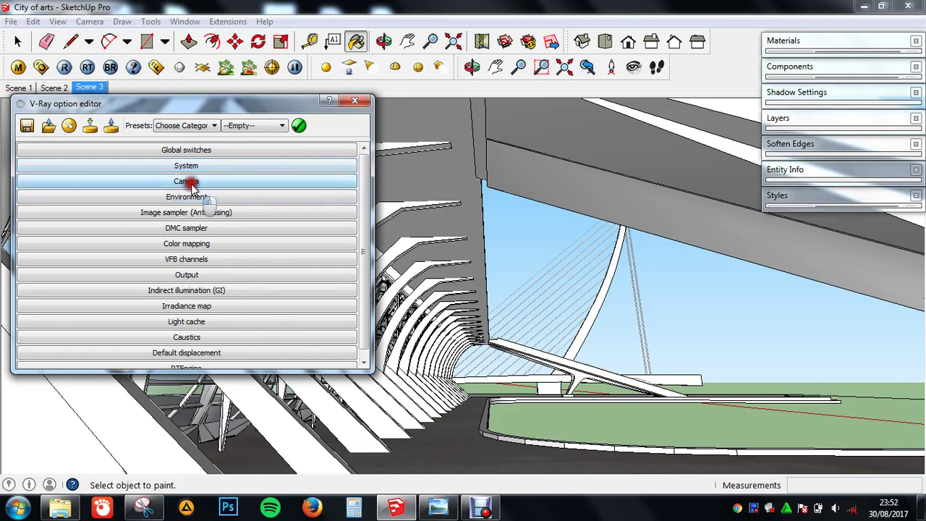
{"action": "left_click", "coordinate": [178, 208]}
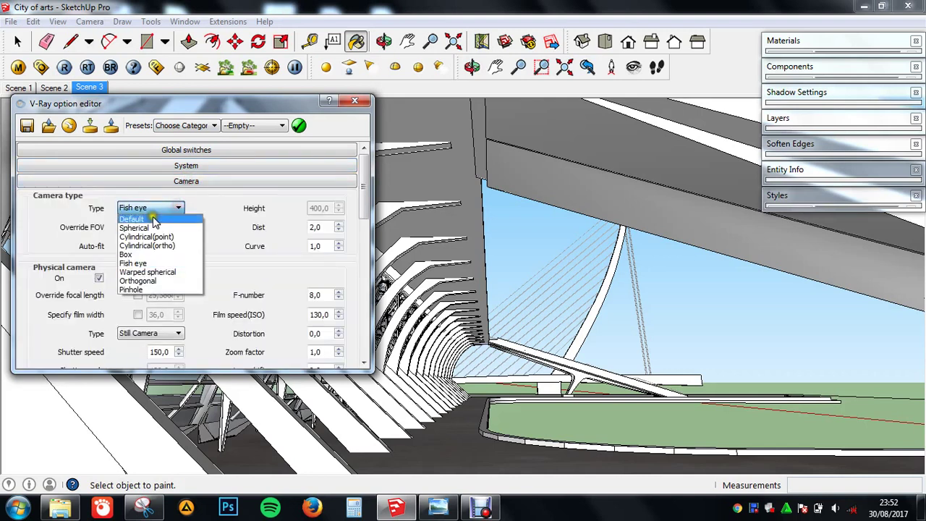
{"action": "left_click", "coordinate": [138, 264]}
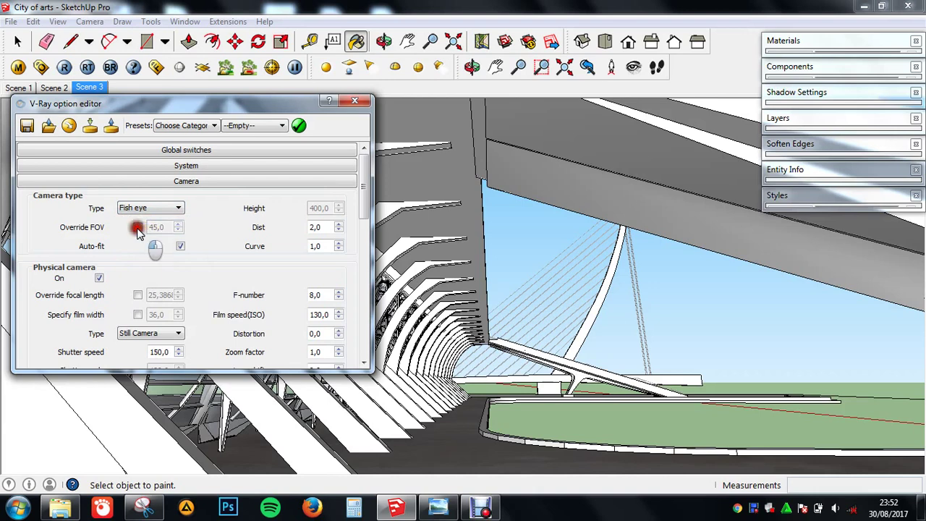
{"action": "left_click", "coordinate": [138, 227]}
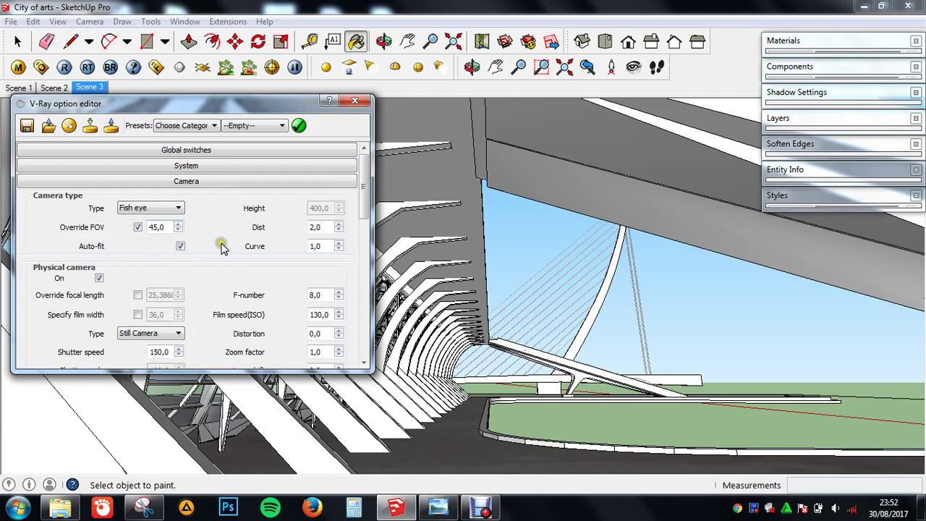
{"action": "scroll", "coordinate": [222, 248], "scroll_direction": "down", "scroll_amount": 3}
{"action": "scroll", "coordinate": [222, 247], "scroll_direction": "up", "scroll_amount": 3}
{"action": "left_click", "coordinate": [206, 182]}
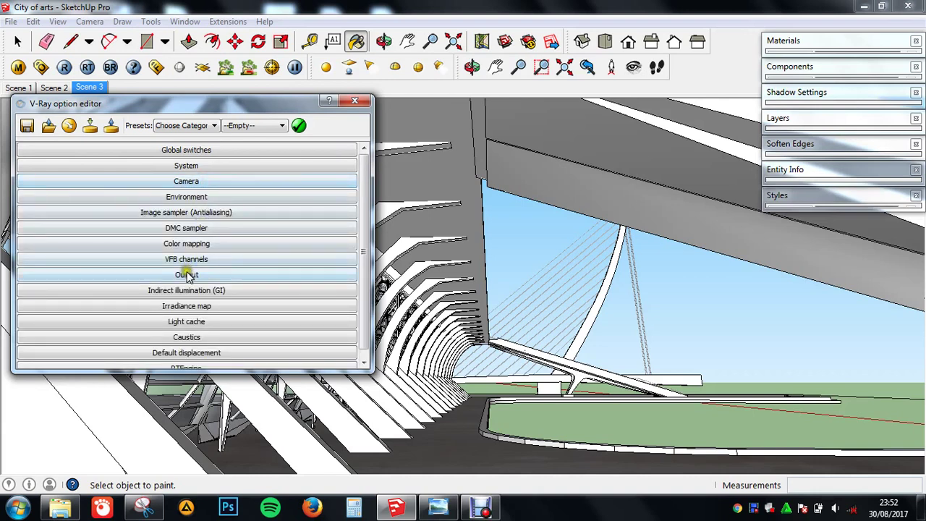
Apply a 500 × 312 output size override and close the option editor.
{"action": "left_click", "coordinate": [186, 275]}
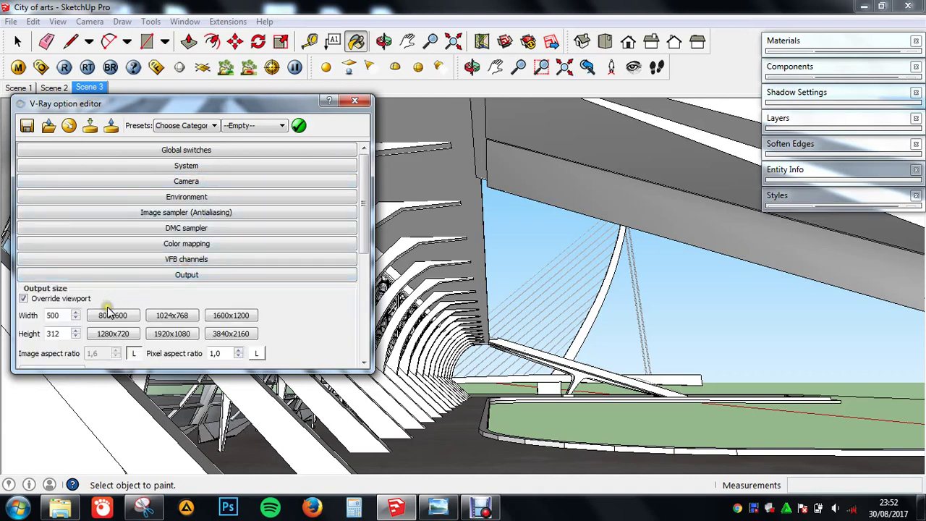
{"action": "scroll", "coordinate": [107, 310], "scroll_direction": "down", "scroll_amount": 2}
{"action": "left_click_drag", "start_coordinate": [58, 293], "coordinate": [34, 293]}
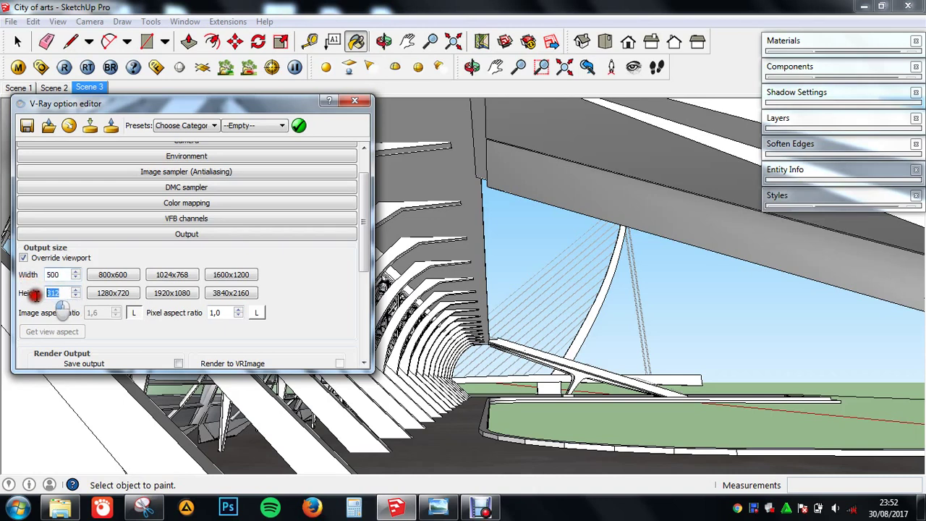
{"action": "left_click", "coordinate": [63, 274]}
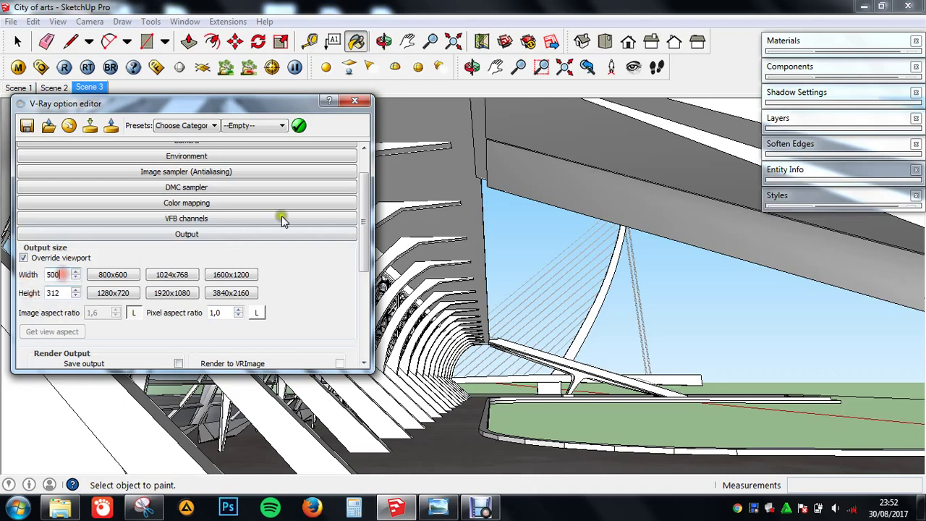
{"action": "left_click", "coordinate": [355, 101]}
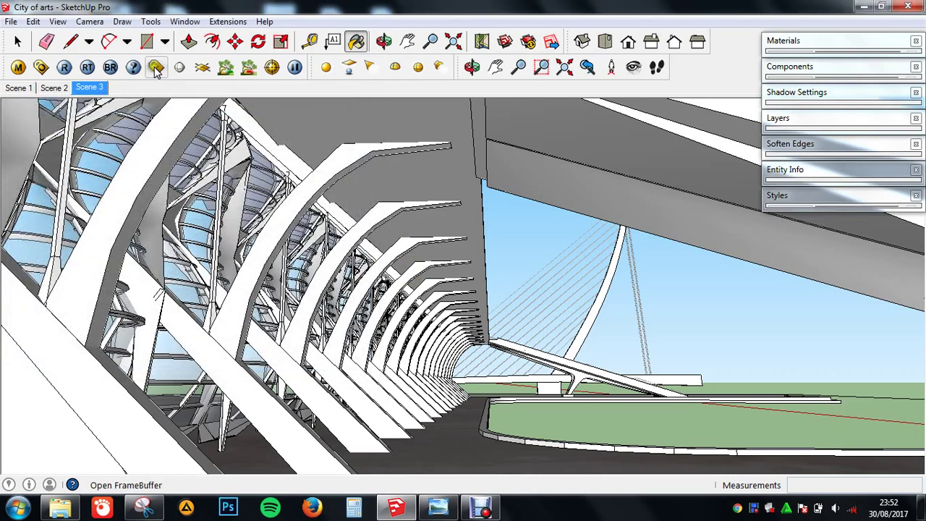
Adjust the view inside the tunnel and start a V-Ray fisheye render in the frame buffer.
{"action": "left_click", "coordinate": [156, 68]}
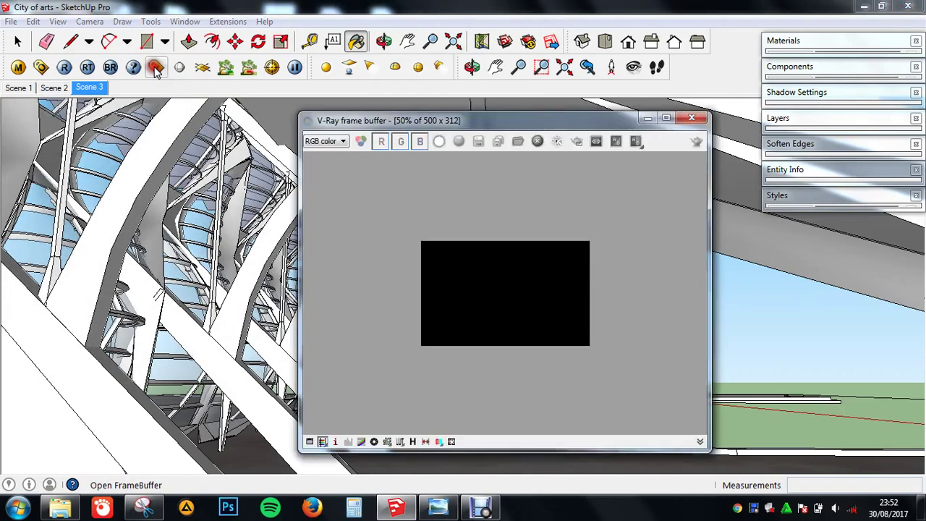
{"action": "left_click", "coordinate": [694, 125]}
{"action": "middle_click_drag", "start_coordinate": [507, 203], "coordinate": [498, 244]}
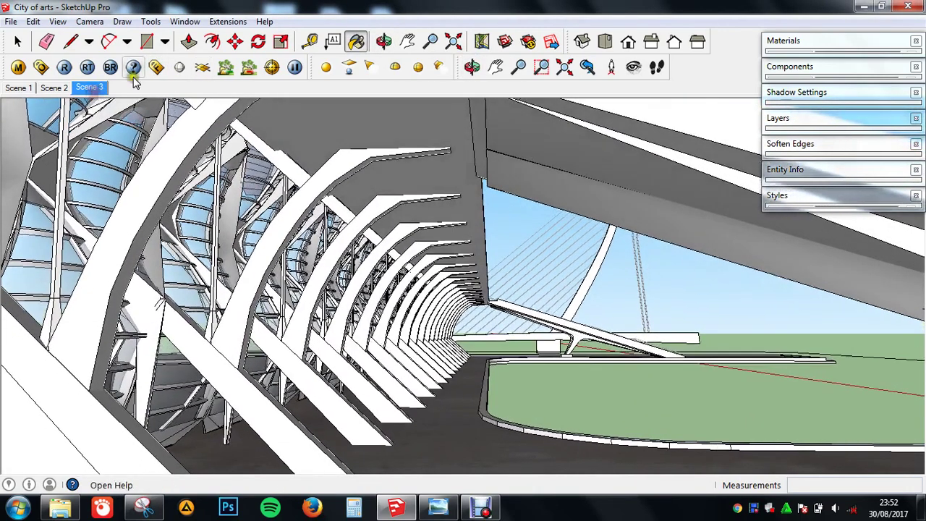
{"action": "left_click", "coordinate": [158, 66]}
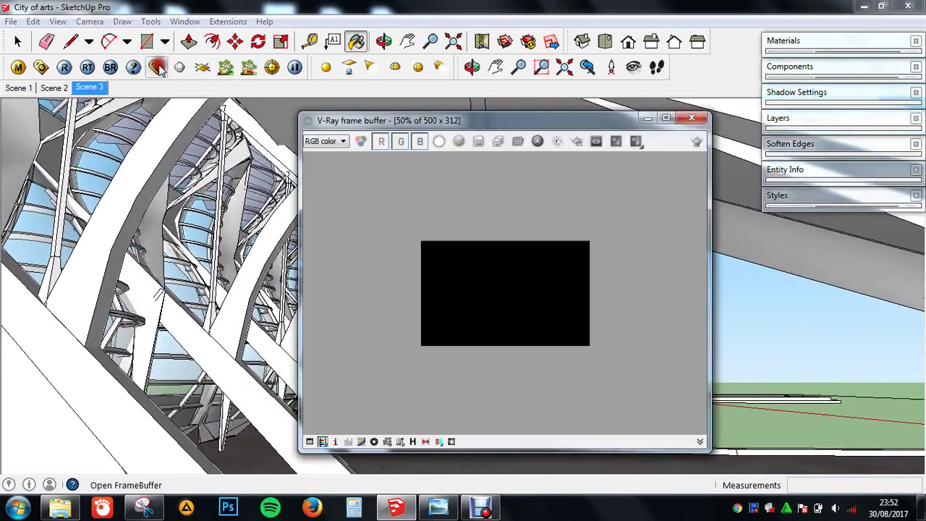
{"action": "left_click", "coordinate": [695, 141]}
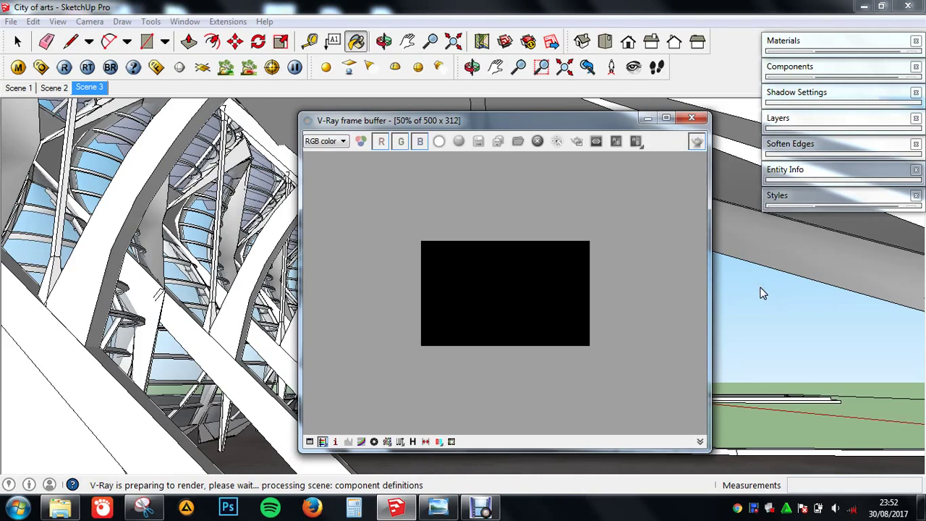
Enlarge and zoom over the finished render, then close the frame buffer and progress window.
{"action": "left_click", "coordinate": [761, 292]}
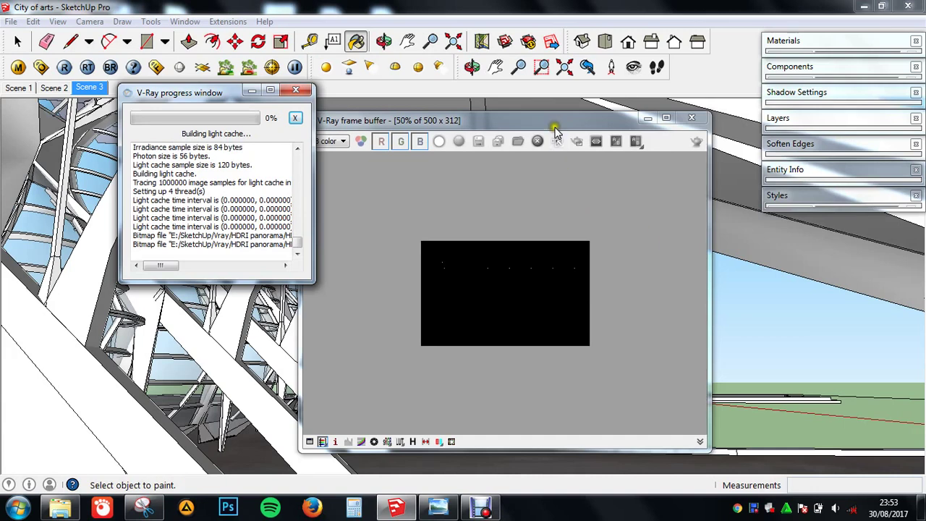
{"action": "double_click", "coordinate": [621, 292]}
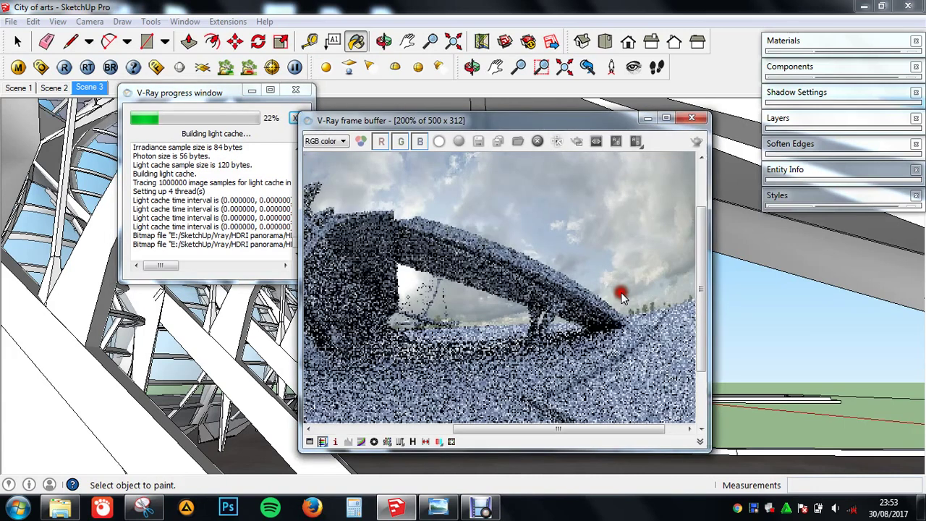
{"action": "scroll", "coordinate": [499, 273], "scroll_direction": "down", "scroll_amount": 1}
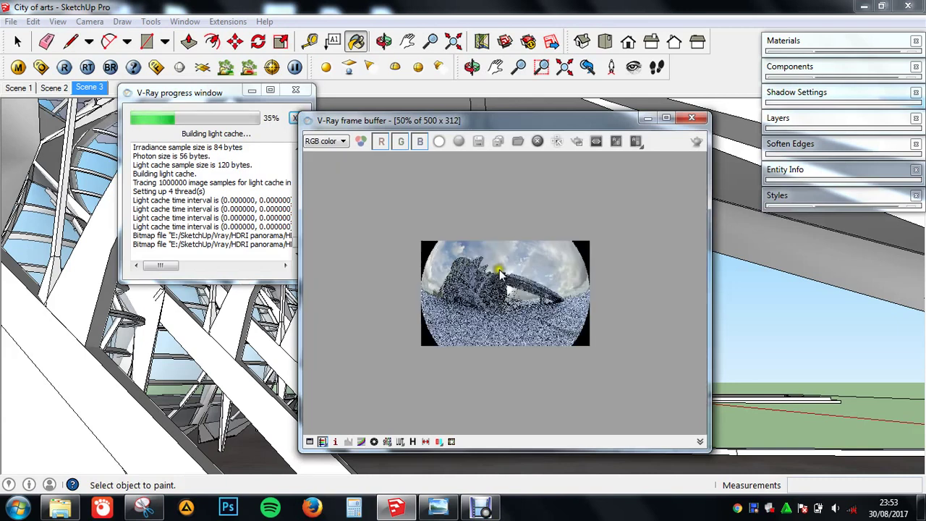
{"action": "scroll", "coordinate": [503, 278], "scroll_direction": "up", "scroll_amount": 1}
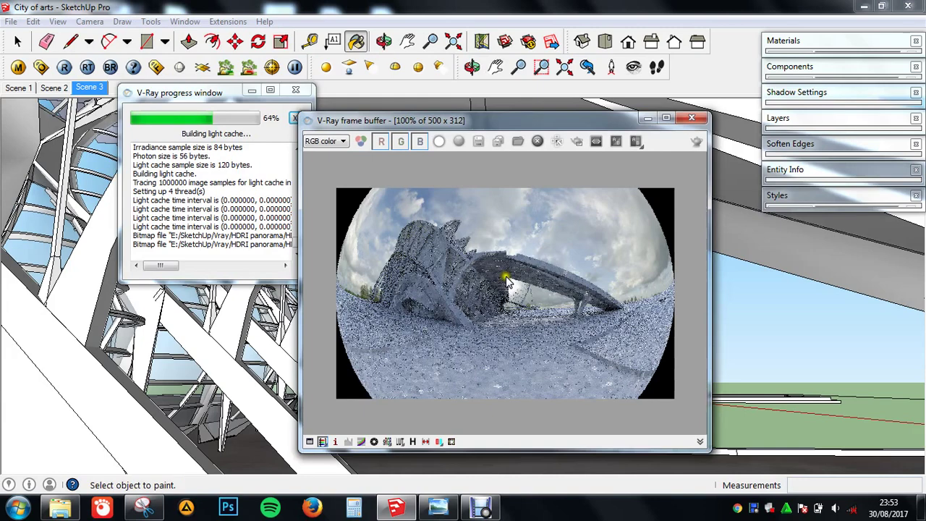
{"action": "left_click", "coordinate": [691, 122]}
{"action": "left_click", "coordinate": [295, 90]}
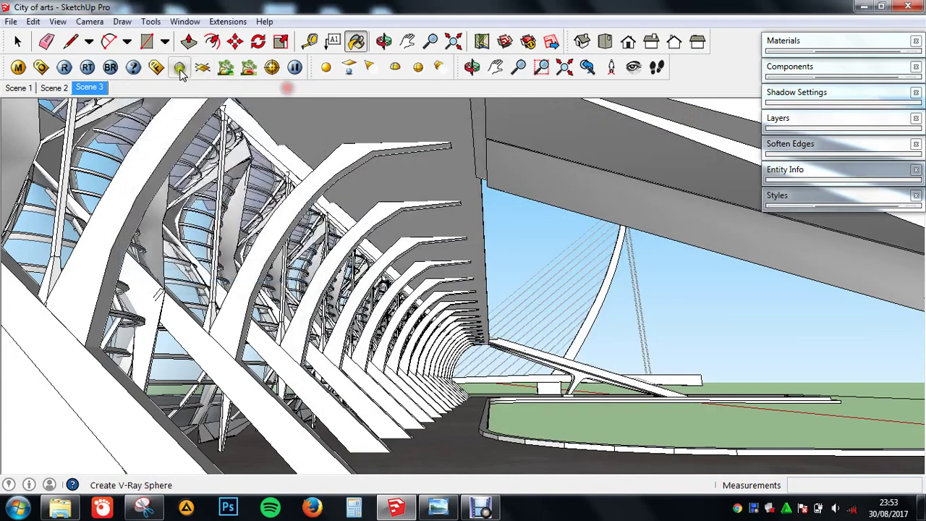
Reopen the frame buffer to zoom in and out on the noisy render, then close it.
{"action": "left_click", "coordinate": [157, 67]}
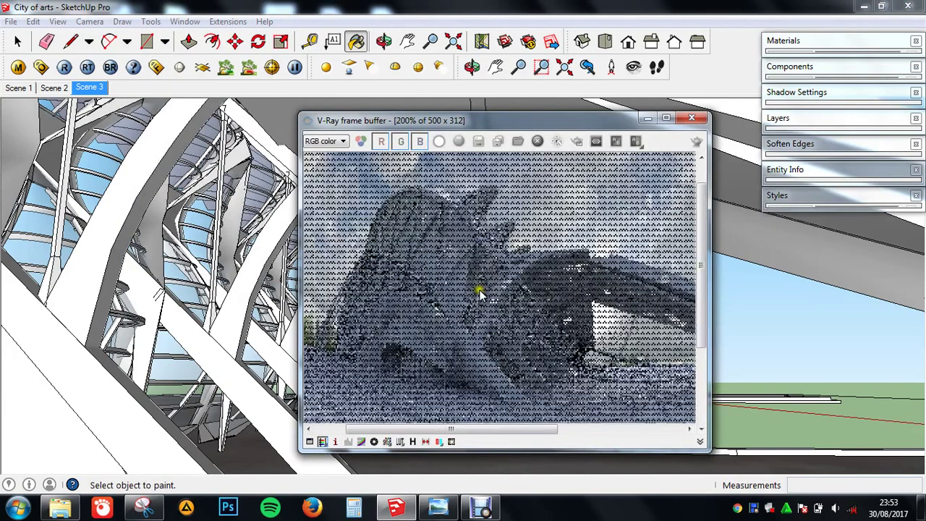
{"action": "scroll", "coordinate": [479, 289], "scroll_direction": "down", "scroll_amount": 1}
{"action": "scroll", "coordinate": [523, 272], "scroll_direction": "up", "scroll_amount": 1}
{"action": "scroll", "coordinate": [507, 231], "scroll_direction": "down", "scroll_amount": 1}
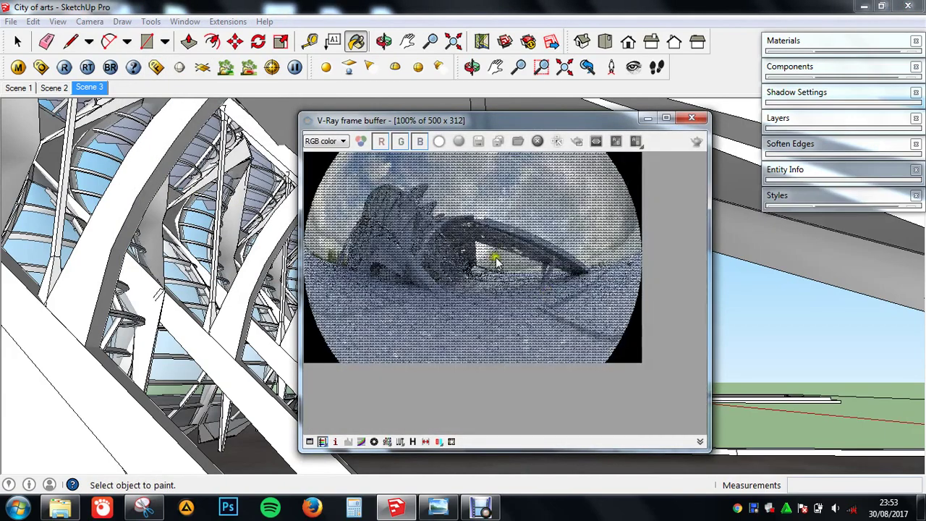
{"action": "scroll", "coordinate": [496, 260], "scroll_direction": "up", "scroll_amount": 1}
{"action": "scroll", "coordinate": [439, 246], "scroll_direction": "down", "scroll_amount": 1}
{"action": "scroll", "coordinate": [387, 204], "scroll_direction": "up", "scroll_amount": 1}
{"action": "scroll", "coordinate": [371, 200], "scroll_direction": "up", "scroll_amount": 1}
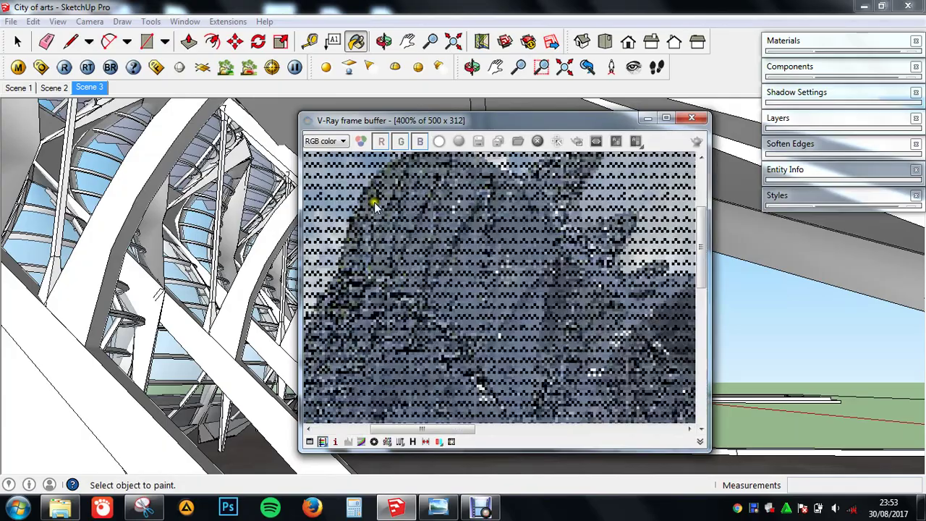
{"action": "scroll", "coordinate": [437, 267], "scroll_direction": "down", "scroll_amount": 2}
{"action": "left_click", "coordinate": [700, 121]}
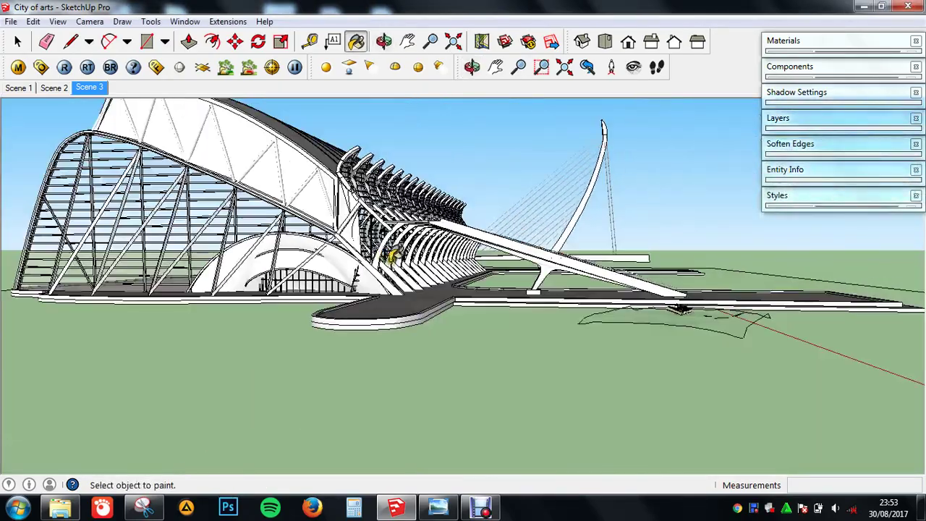
Orbit out for an overview of the building, then return to the Scene 3 camera.
{"action": "middle_click_drag", "start_coordinate": [391, 256], "coordinate": [409, 253]}
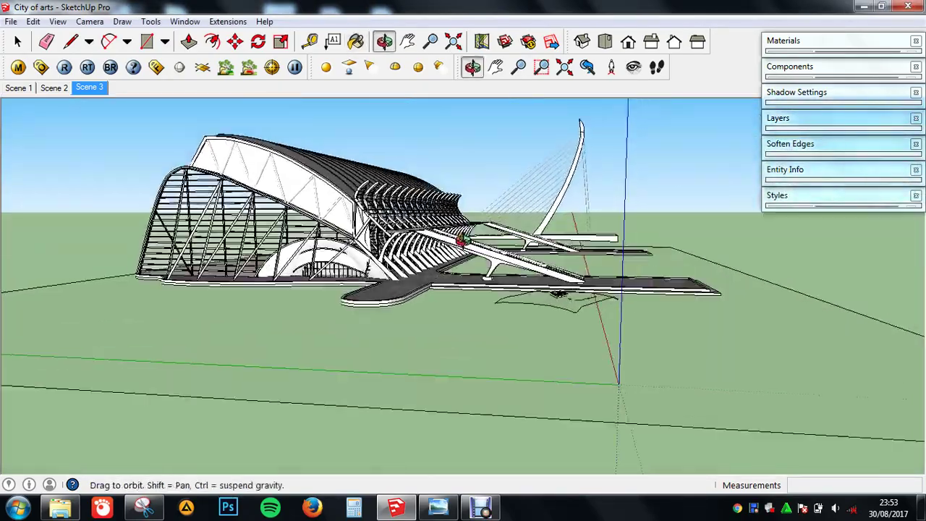
{"action": "scroll", "coordinate": [462, 217], "scroll_direction": "down", "scroll_amount": 3}
{"action": "scroll", "coordinate": [528, 186], "scroll_direction": "up", "scroll_amount": 3}
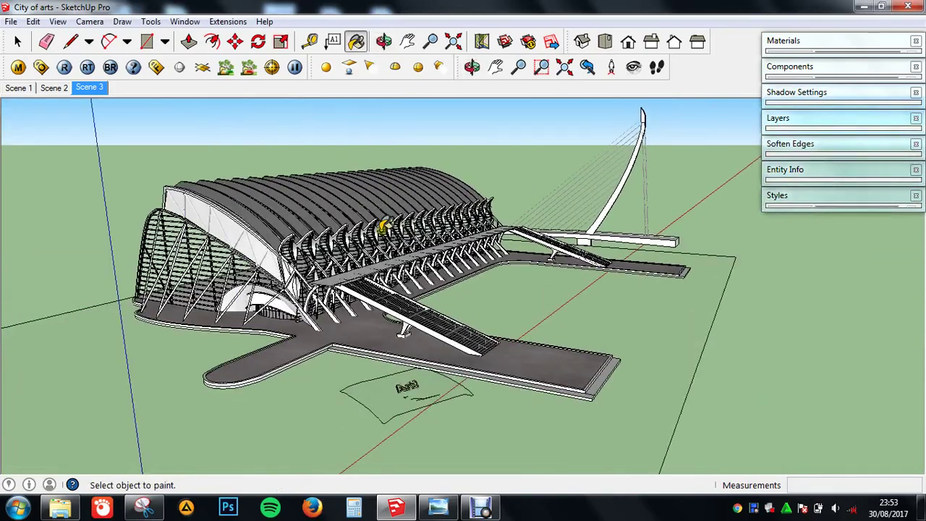
{"action": "left_click", "coordinate": [97, 87]}
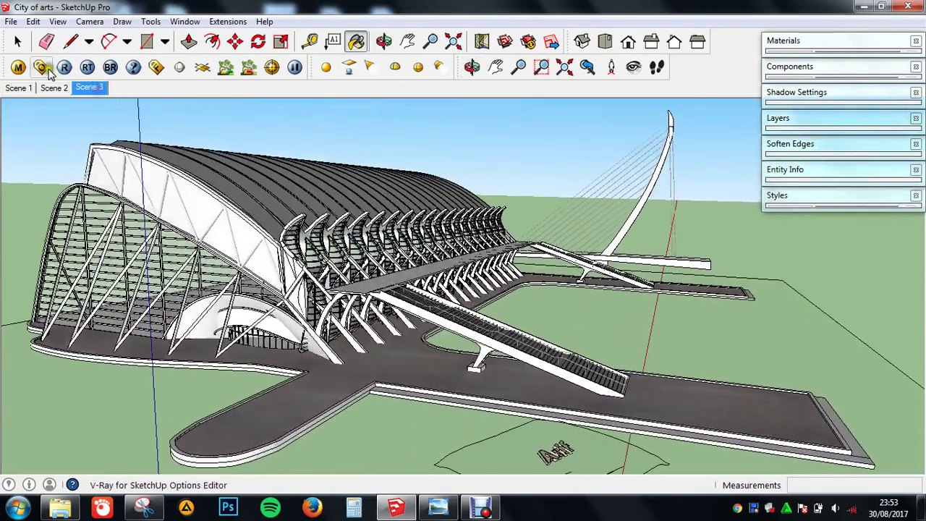
Turn off Override materials in V-Ray Global switches and reopen the frame buffer.
{"action": "left_click", "coordinate": [41, 67]}
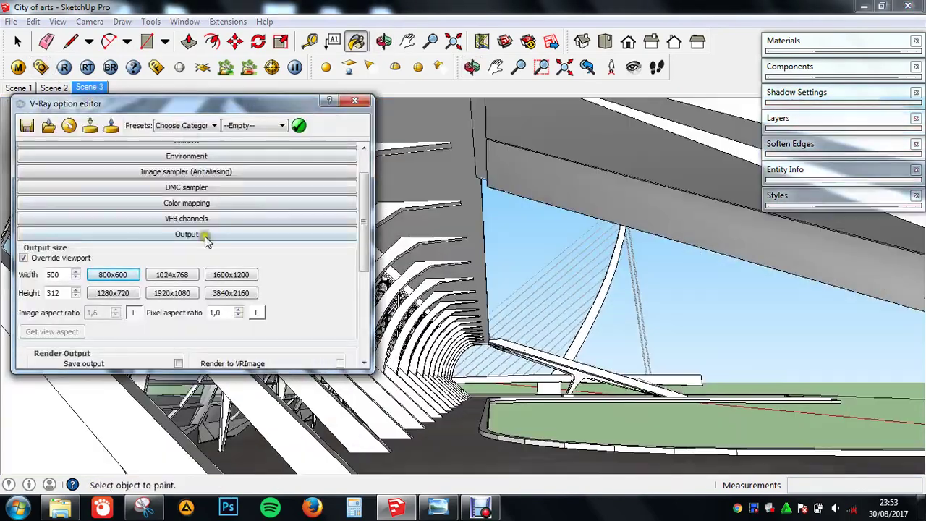
{"action": "left_click", "coordinate": [204, 235]}
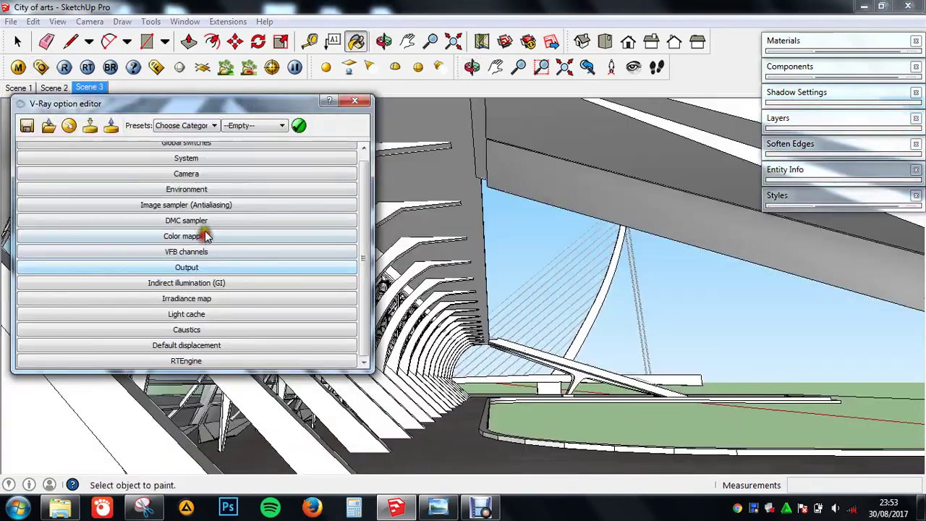
{"action": "left_click", "coordinate": [211, 151]}
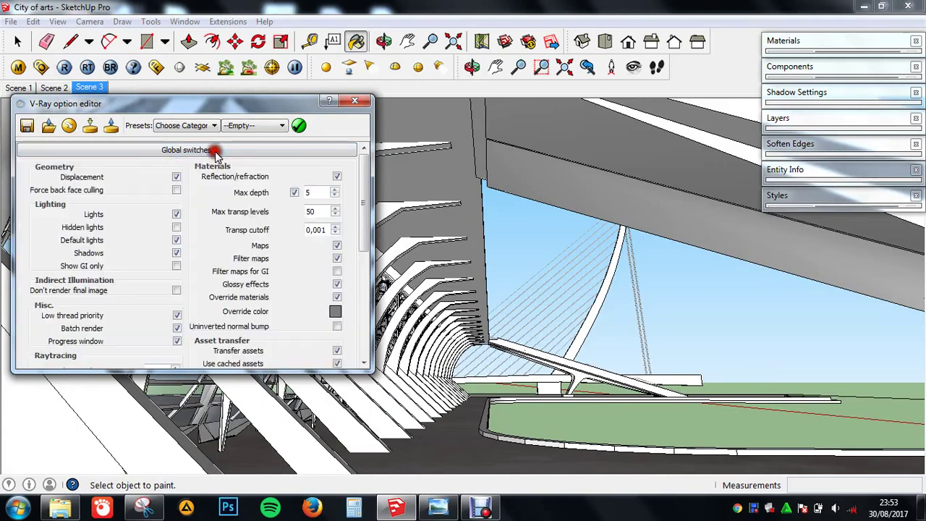
{"action": "left_click", "coordinate": [336, 296]}
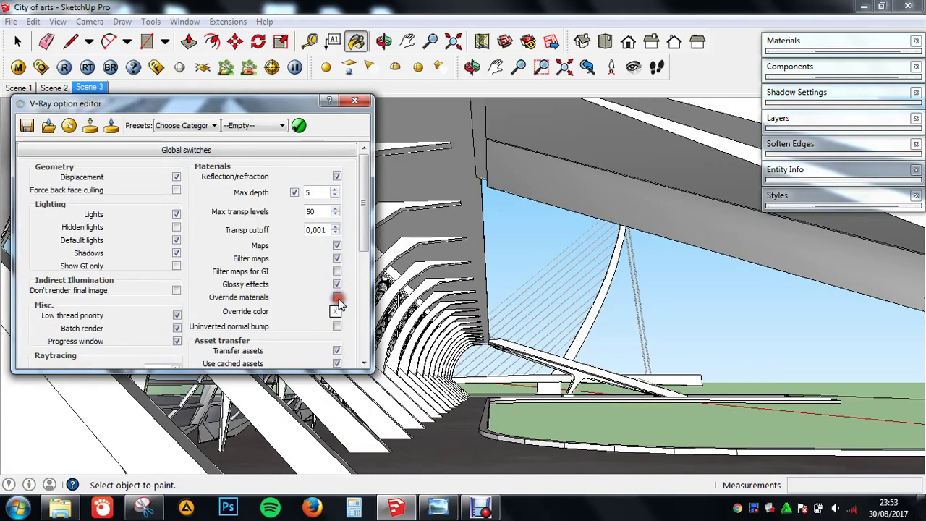
{"action": "left_click", "coordinate": [354, 101]}
{"action": "left_click", "coordinate": [157, 66]}
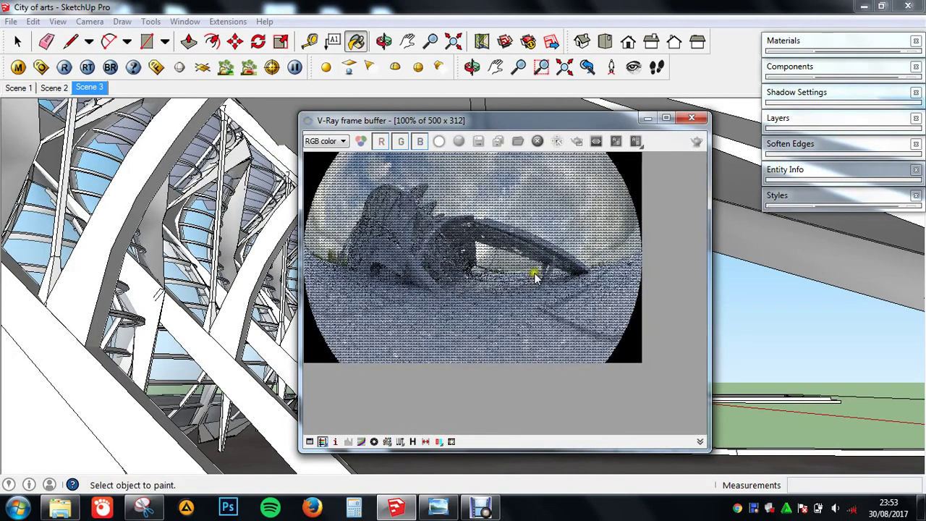
Start a fresh fisheye V-Ray render without the override, follow its progress, and close the render windows.
{"action": "left_click", "coordinate": [695, 141]}
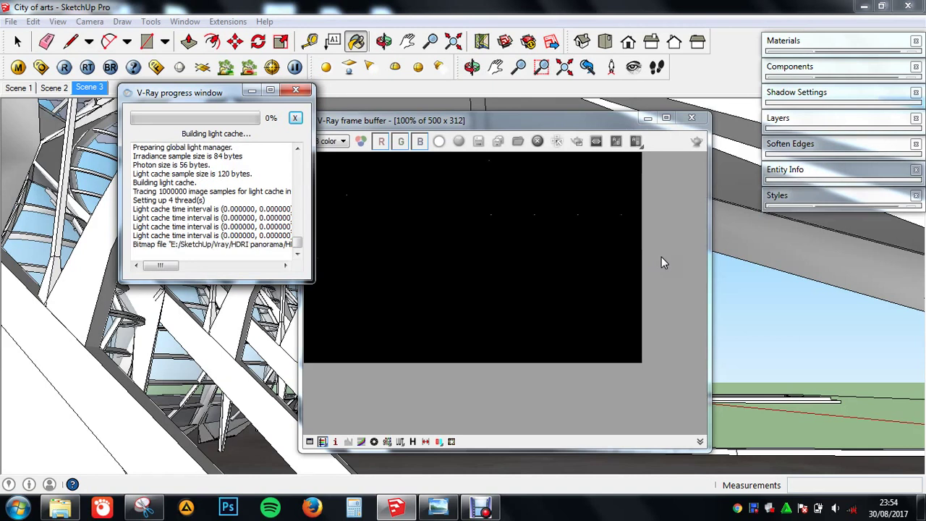
{"action": "left_click", "coordinate": [663, 238]}
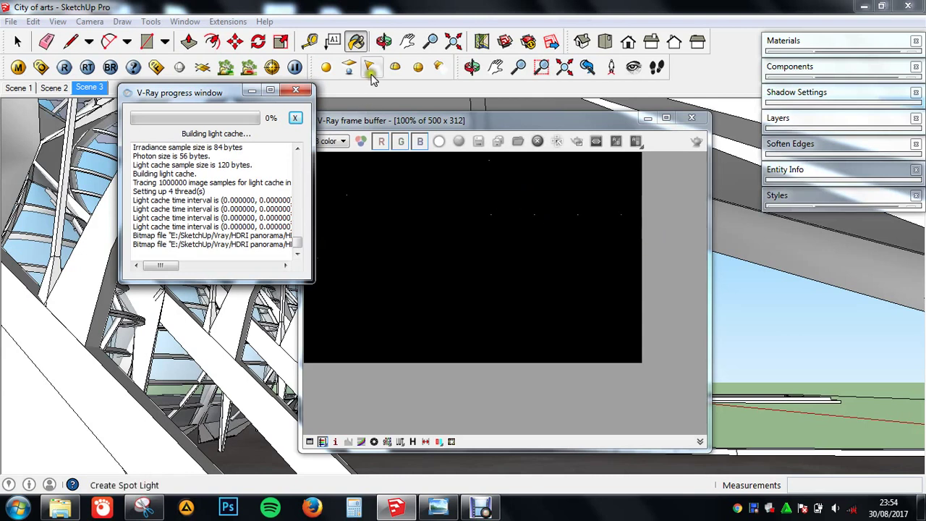
{"action": "left_click", "coordinate": [501, 129]}
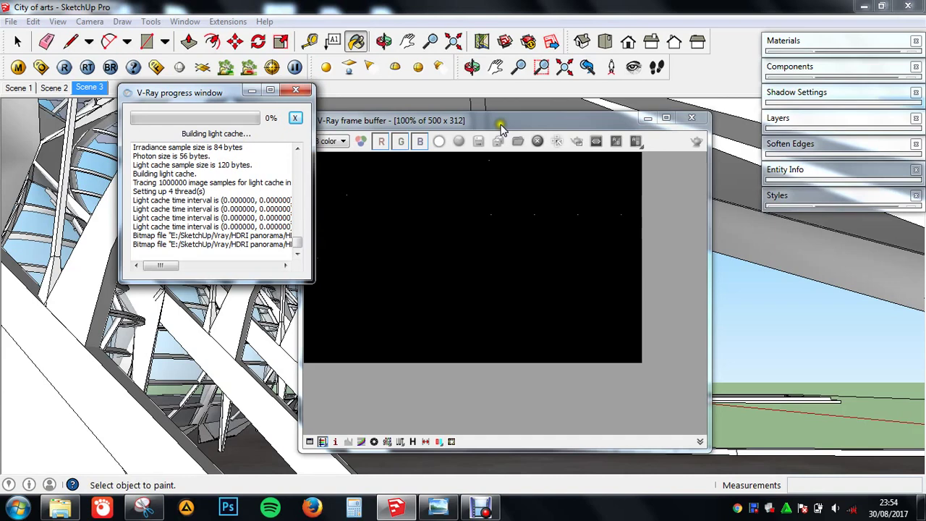
{"action": "left_click", "coordinate": [463, 260]}
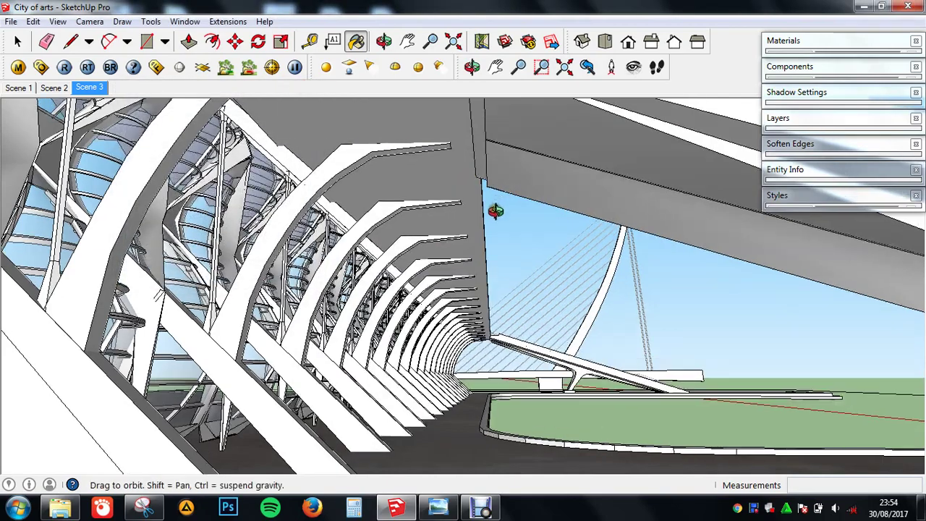
Pull back to a building overview and place a V-Ray dome light on the ground.
{"action": "middle_click_drag", "start_coordinate": [496, 207], "coordinate": [473, 228]}
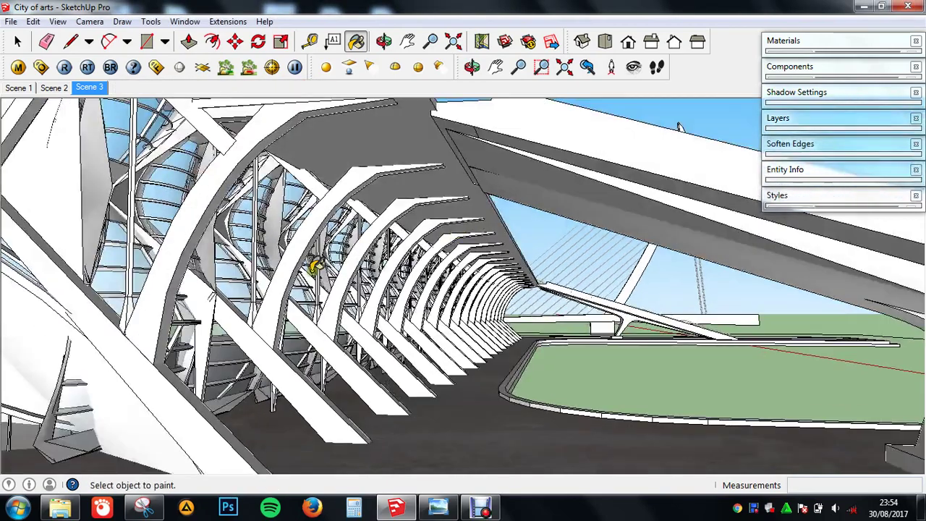
{"action": "middle_click_drag", "start_coordinate": [316, 266], "coordinate": [407, 207]}
{"action": "scroll", "coordinate": [340, 295], "scroll_direction": "down", "scroll_amount": 3}
{"action": "scroll", "coordinate": [330, 295], "scroll_direction": "down", "scroll_amount": 3}
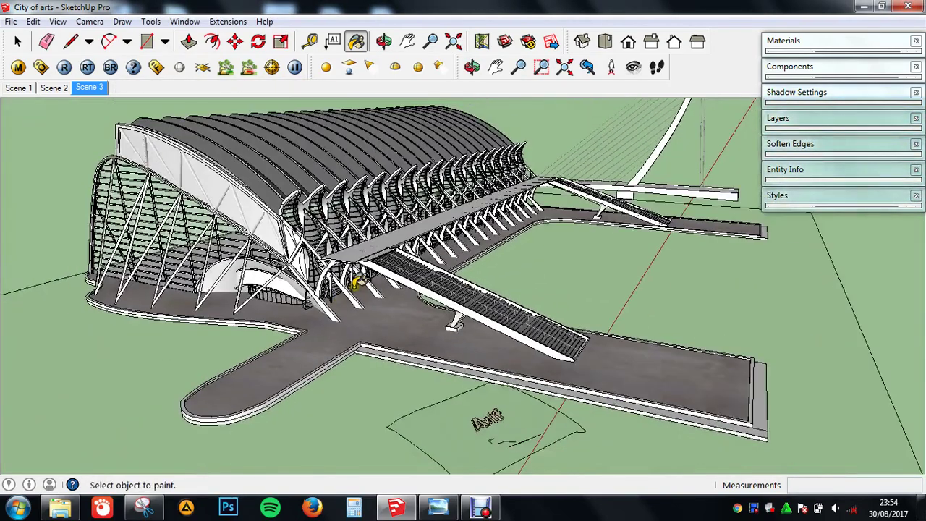
{"action": "scroll", "coordinate": [486, 224], "scroll_direction": "down", "scroll_amount": 3}
{"action": "middle_click_drag", "start_coordinate": [486, 224], "coordinate": [459, 200]}
{"action": "scroll", "coordinate": [458, 200], "scroll_direction": "up", "scroll_amount": 2}
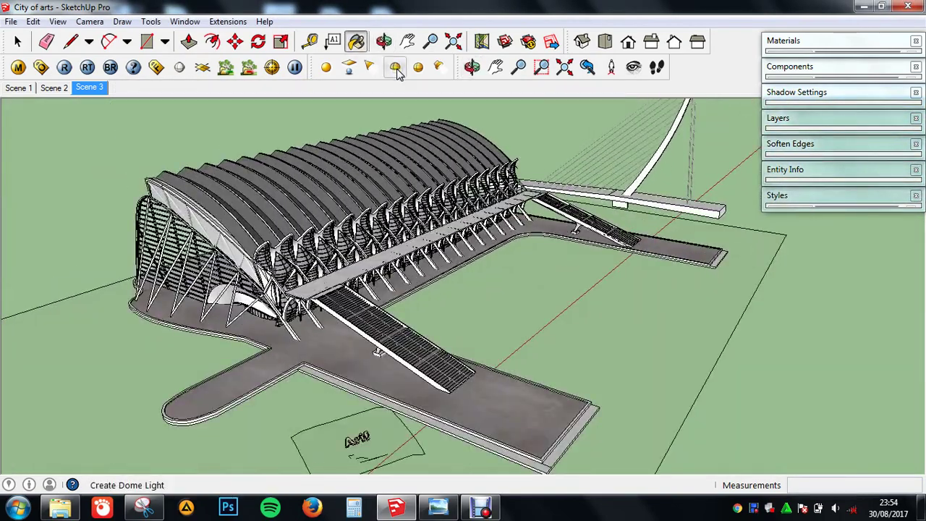
{"action": "left_click", "coordinate": [396, 68]}
{"action": "left_click", "coordinate": [470, 276]}
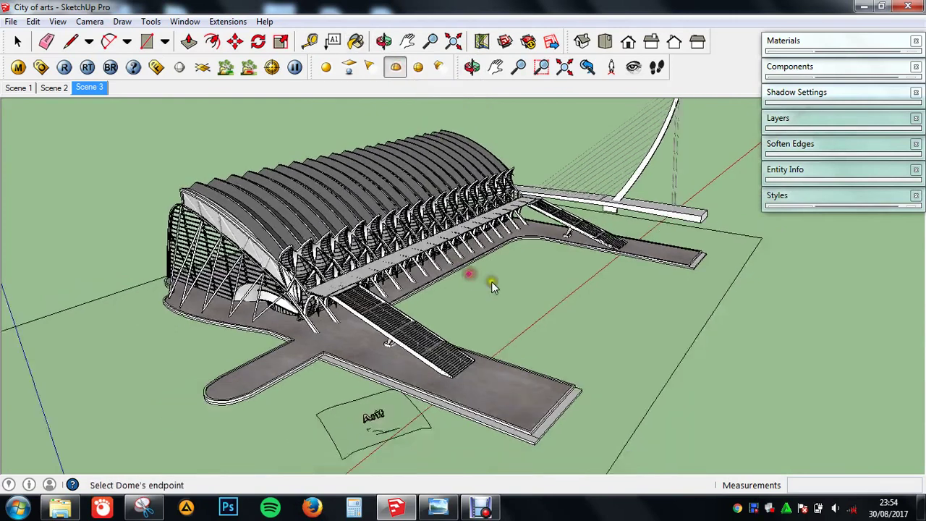
{"action": "left_click", "coordinate": [794, 356]}
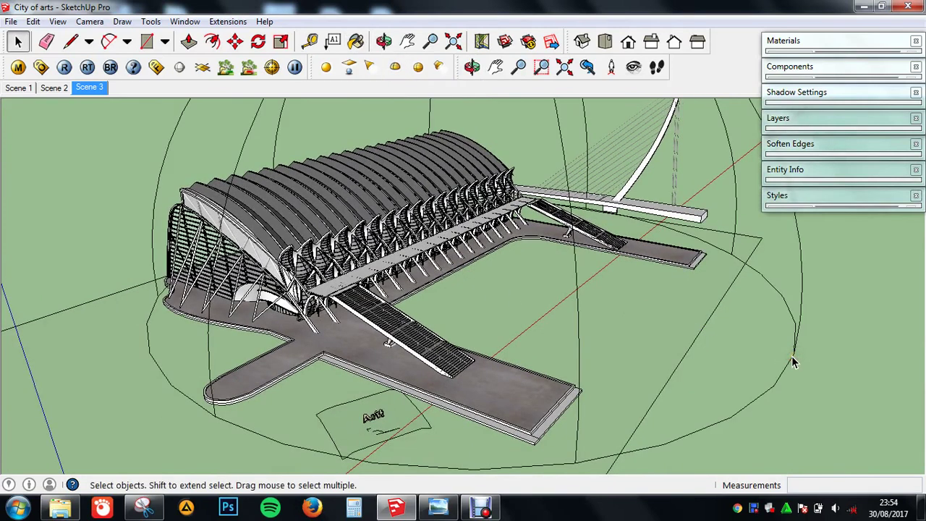
In the dome light's V-Ray settings, enable Use Dome Texture and open its texture editor's type list.
{"action": "right_click", "coordinate": [793, 361]}
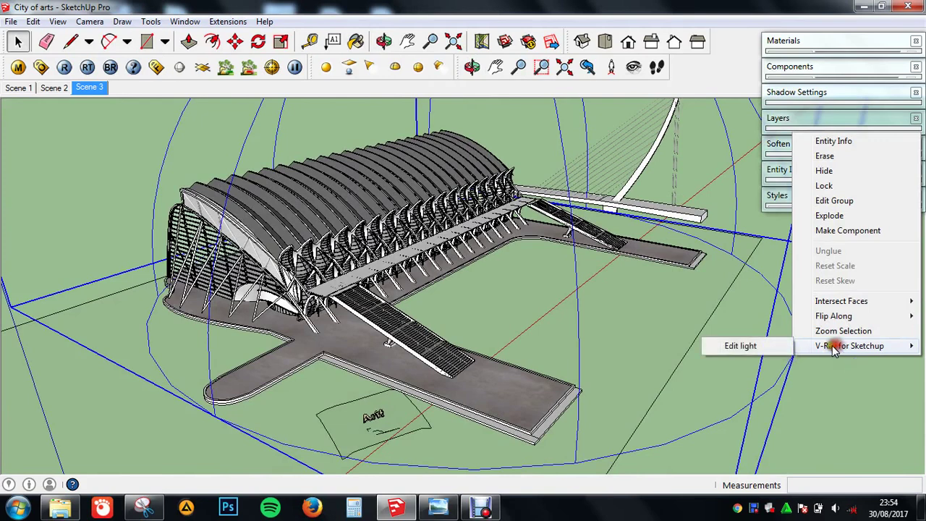
{"action": "left_click", "coordinate": [739, 347]}
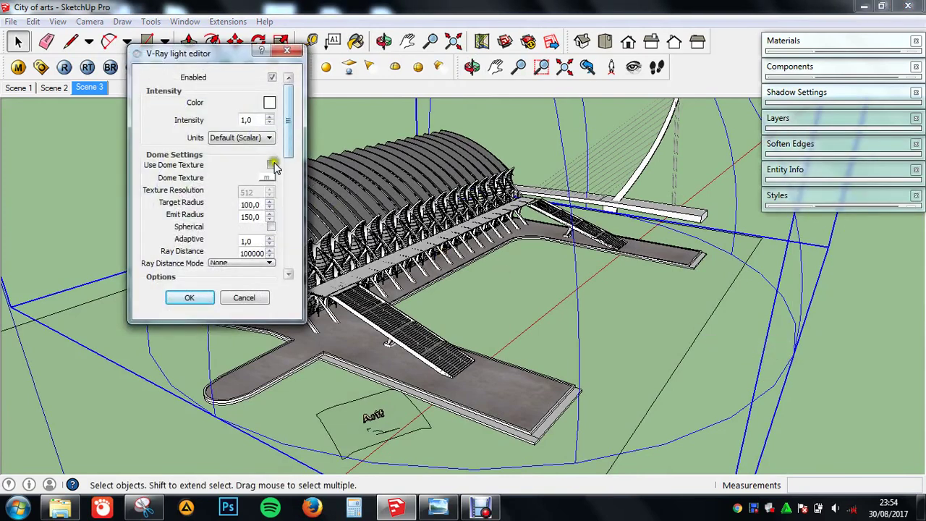
{"action": "left_click", "coordinate": [271, 165]}
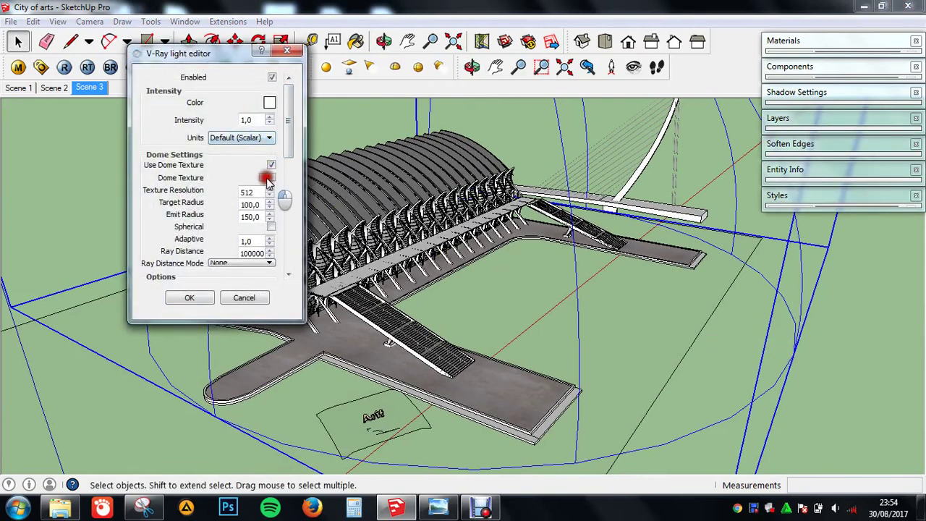
{"action": "left_click", "coordinate": [268, 178]}
{"action": "left_click", "coordinate": [104, 180]}
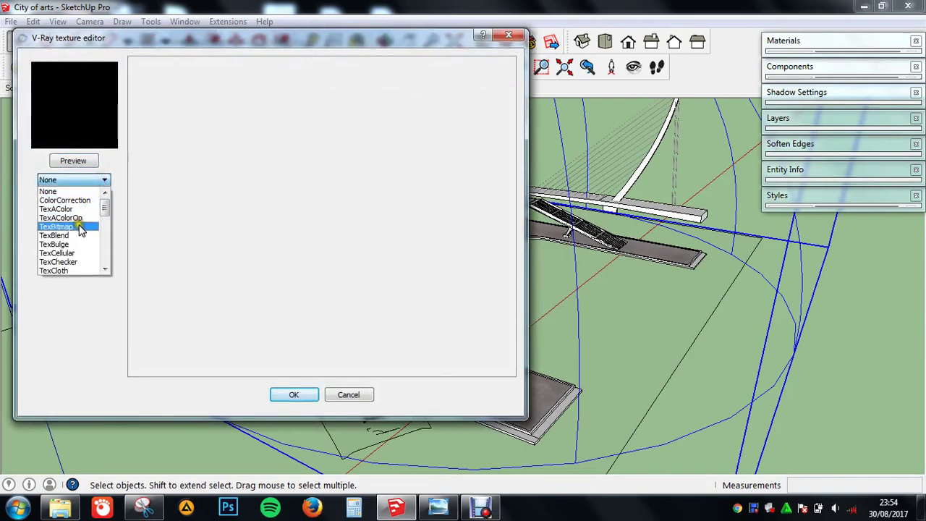
Load the HDR panorama as a TexBitmap with UVWGenEnvironment spherical mapping and preview it.
{"action": "left_click", "coordinate": [76, 223]}
{"action": "double_click", "coordinate": [202, 137]}
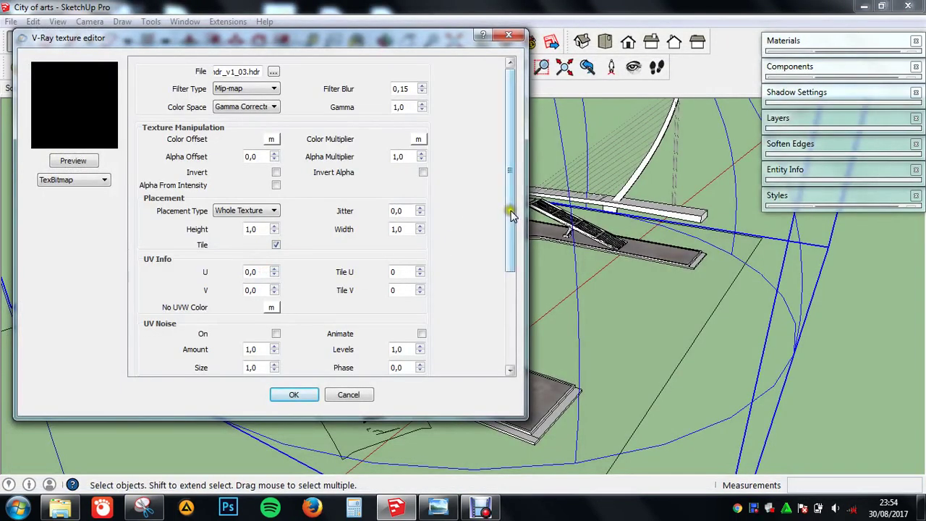
{"action": "left_click", "coordinate": [504, 316]}
{"action": "left_click", "coordinate": [334, 267]}
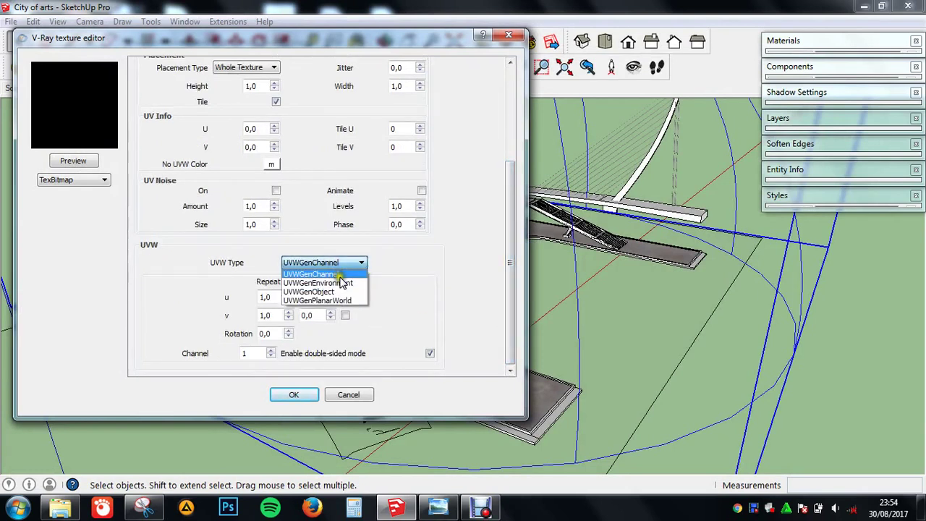
{"action": "left_click", "coordinate": [342, 281]}
{"action": "left_click", "coordinate": [81, 162]}
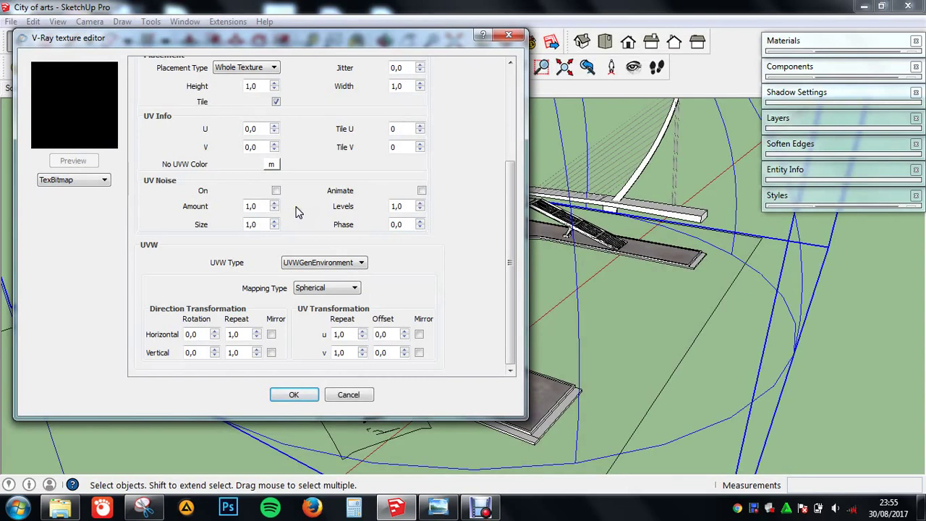
Set the texture's Horizontal Rotation to 180, refresh the preview, and confirm the texture.
{"action": "left_click", "coordinate": [502, 259]}
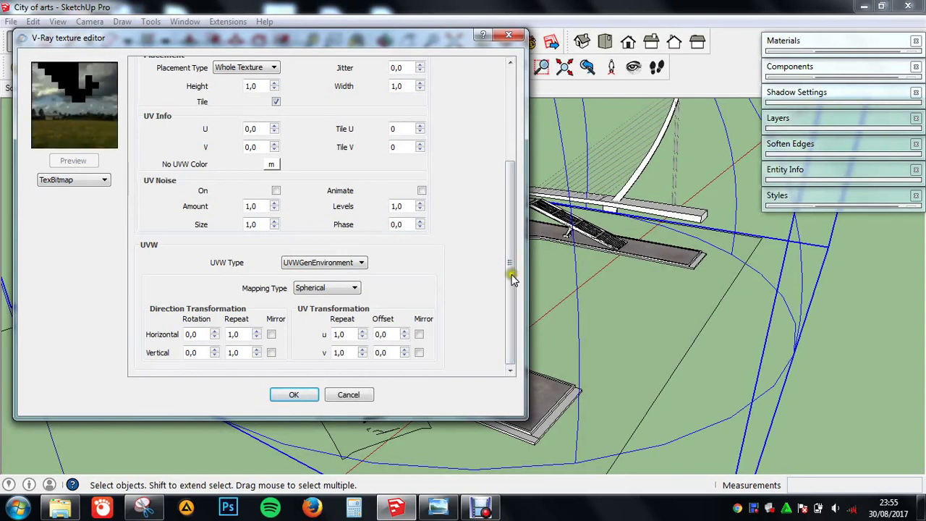
{"action": "double_click", "coordinate": [191, 334]}
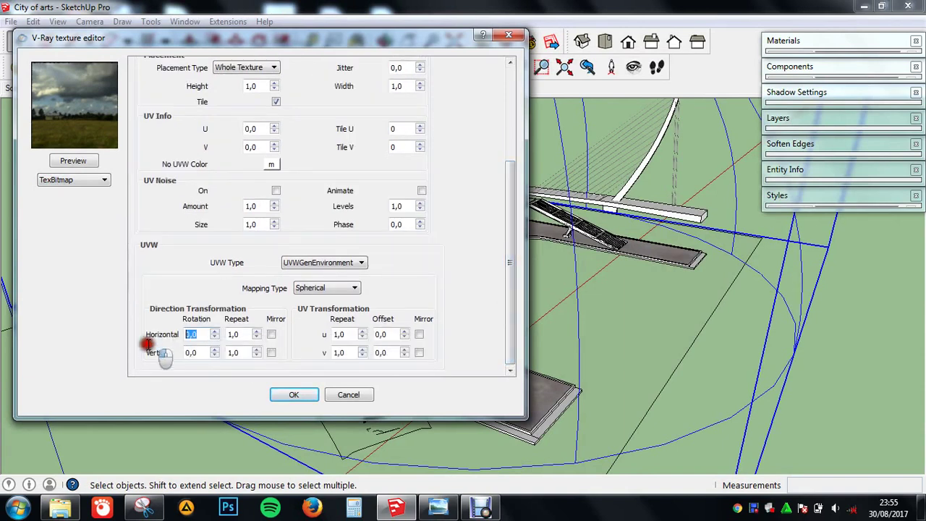
{"action": "type", "text": "180"}
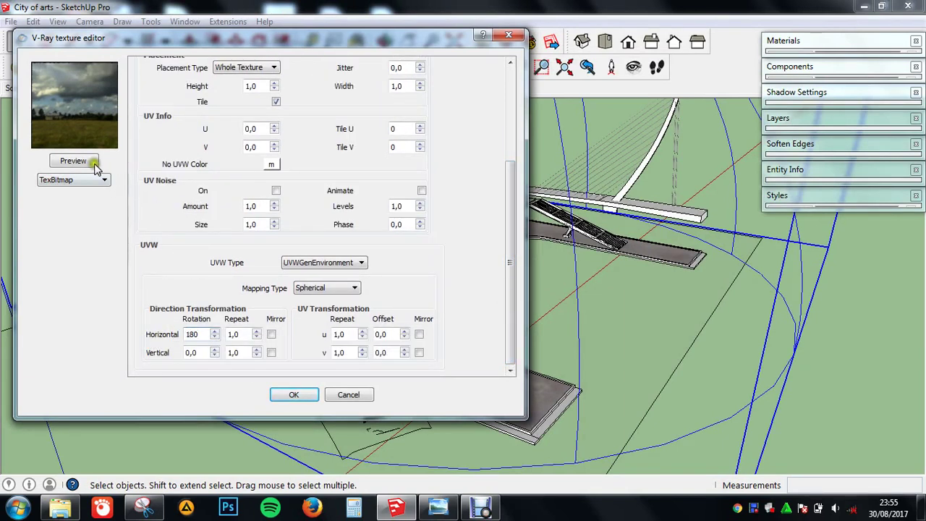
{"action": "left_click", "coordinate": [95, 163]}
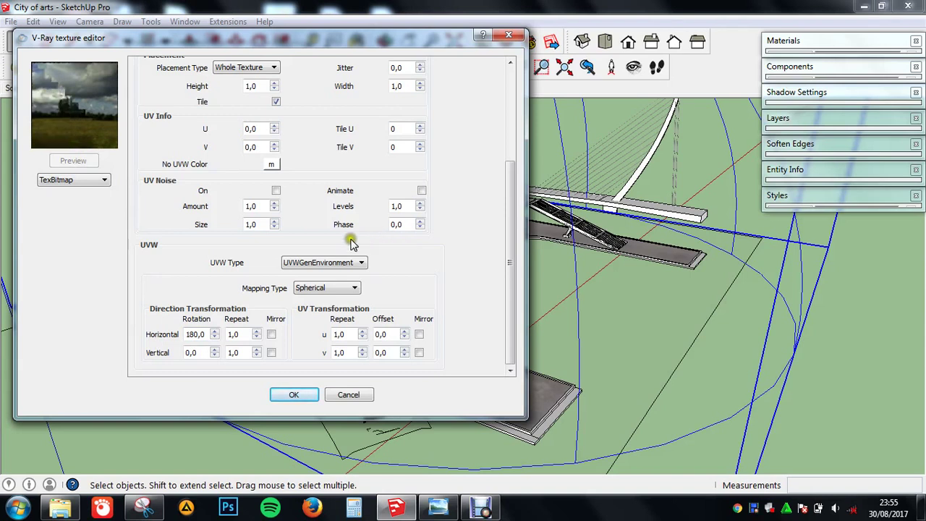
{"action": "left_click", "coordinate": [294, 394]}
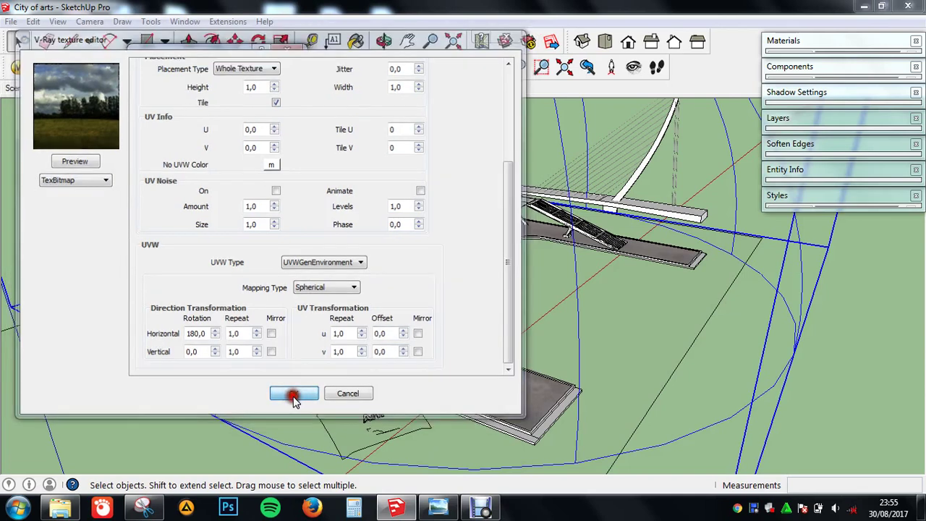
Give the dome light intensity 40 and a pale yellow colour (255, 250, 185).
{"action": "double_click", "coordinate": [245, 119]}
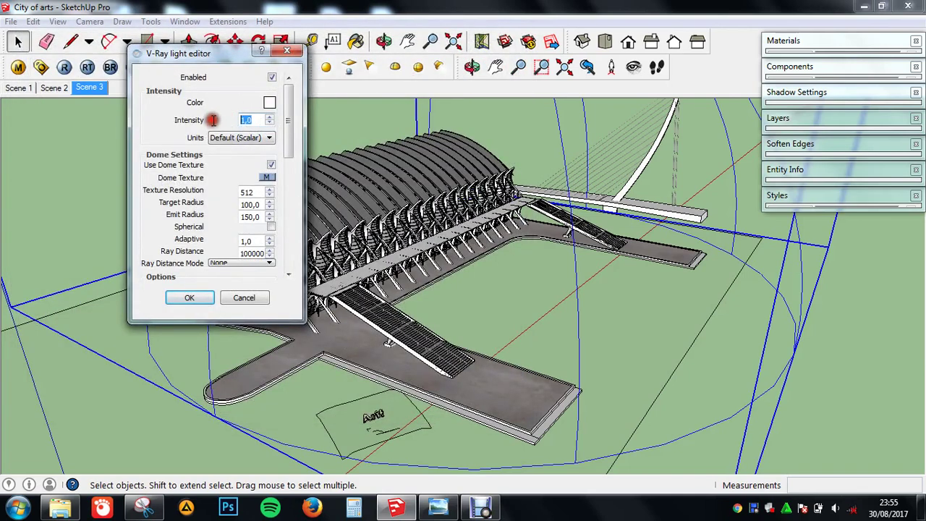
{"action": "type", "text": "40"}
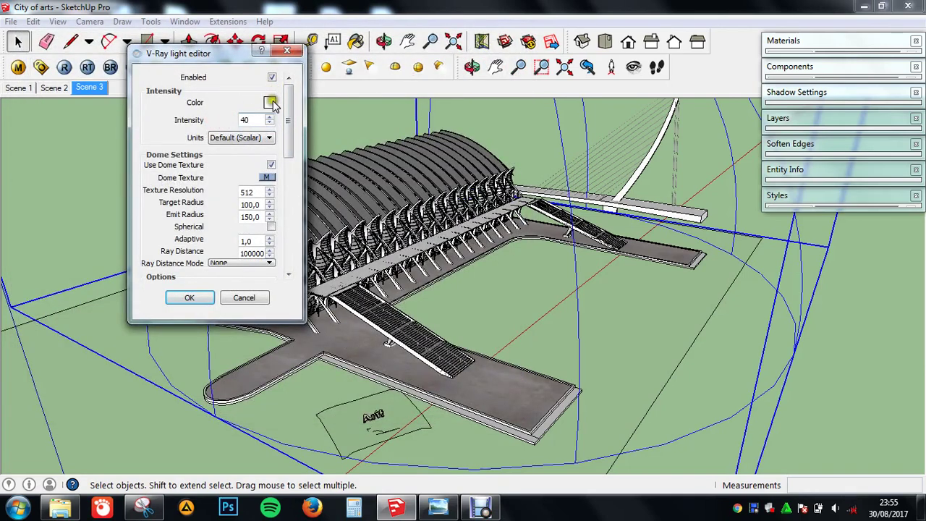
{"action": "left_click", "coordinate": [269, 102]}
{"action": "left_click_drag", "start_coordinate": [316, 61], "coordinate": [644, 128]}
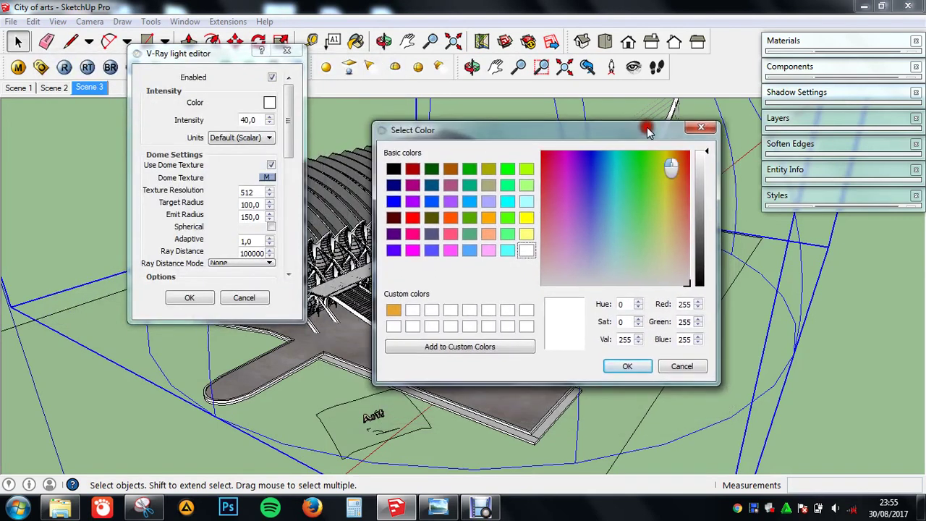
{"action": "left_click", "coordinate": [664, 258]}
{"action": "left_click_drag", "start_coordinate": [663, 258], "coordinate": [666, 251]}
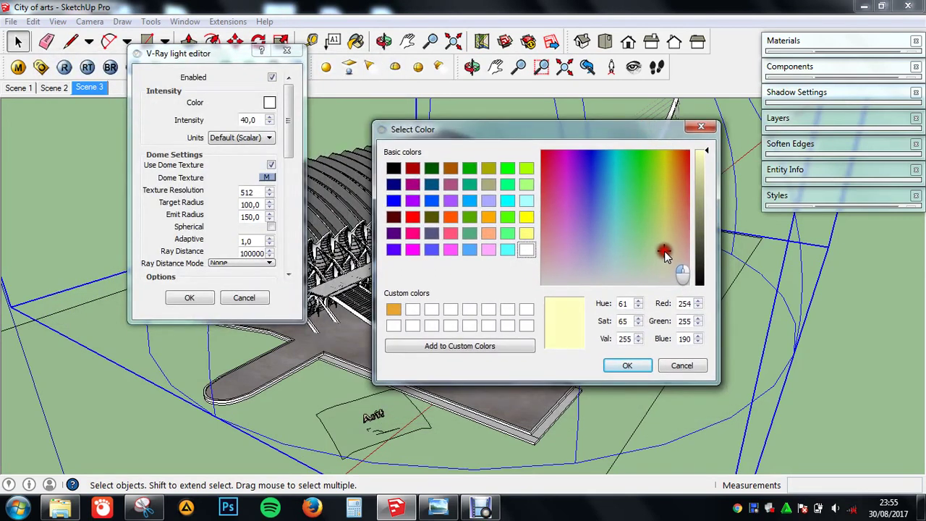
{"action": "left_click", "coordinate": [624, 362]}
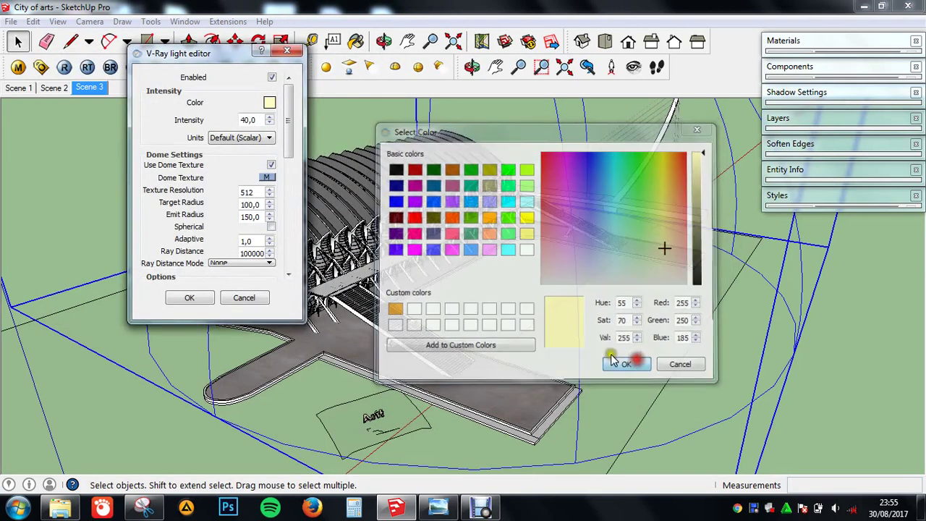
Set Ray Distance Mode to From GI settings, apply the light changes, and show Scene 3.
{"action": "left_click_drag", "start_coordinate": [288, 128], "coordinate": [289, 172]}
{"action": "left_click", "coordinate": [242, 161]}
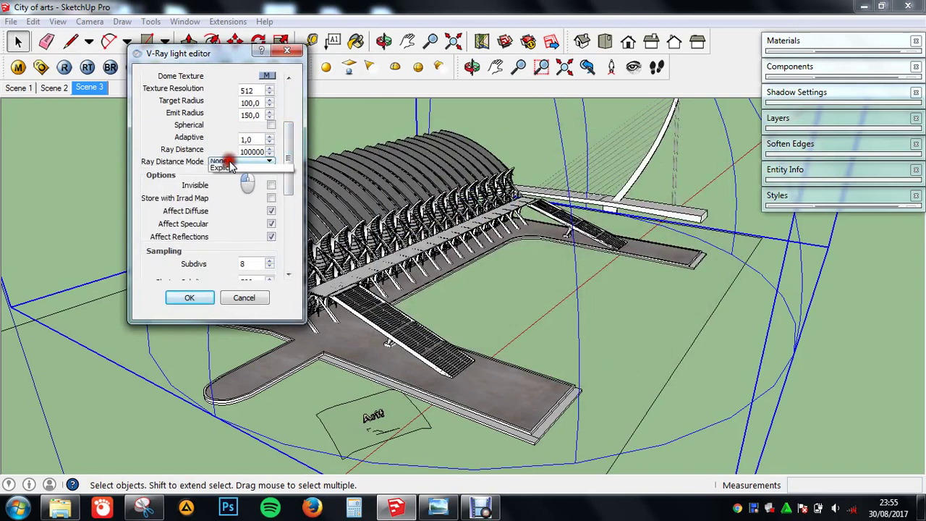
{"action": "left_click", "coordinate": [244, 178]}
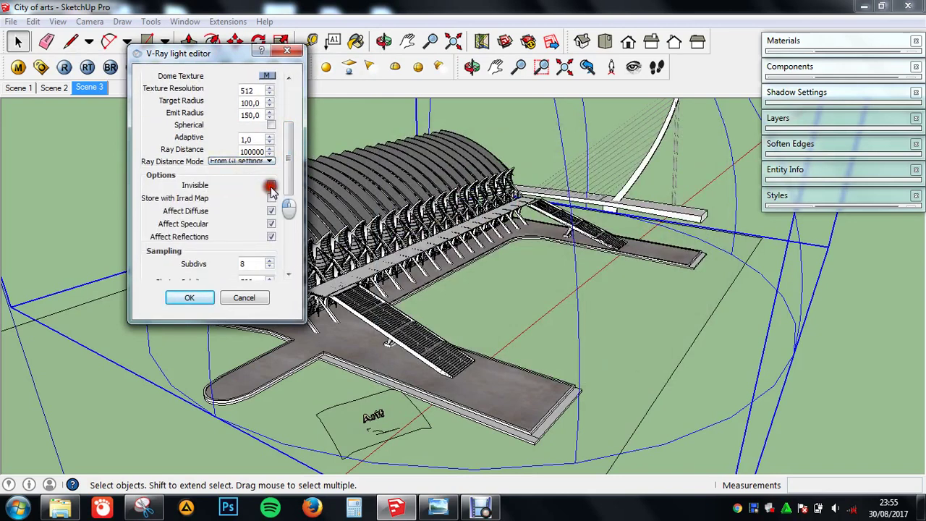
{"action": "left_click", "coordinate": [192, 297]}
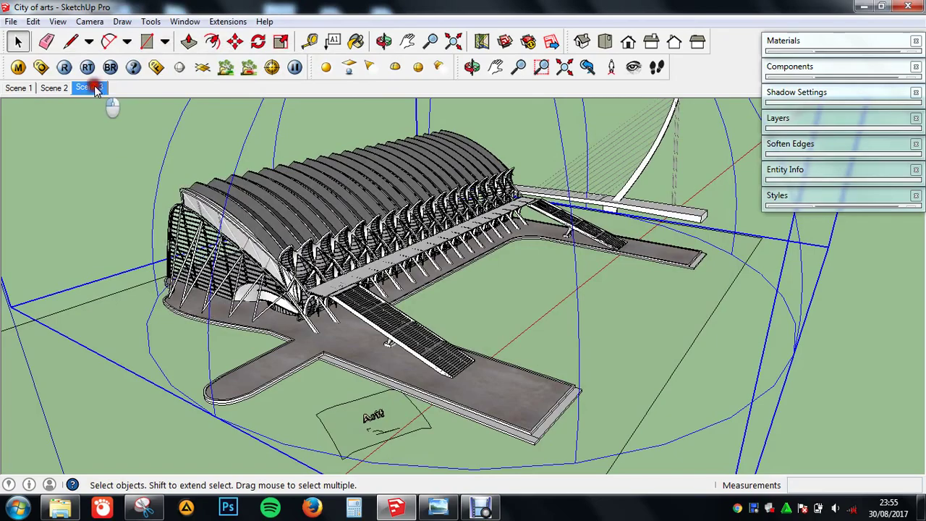
{"action": "left_click", "coordinate": [94, 87]}
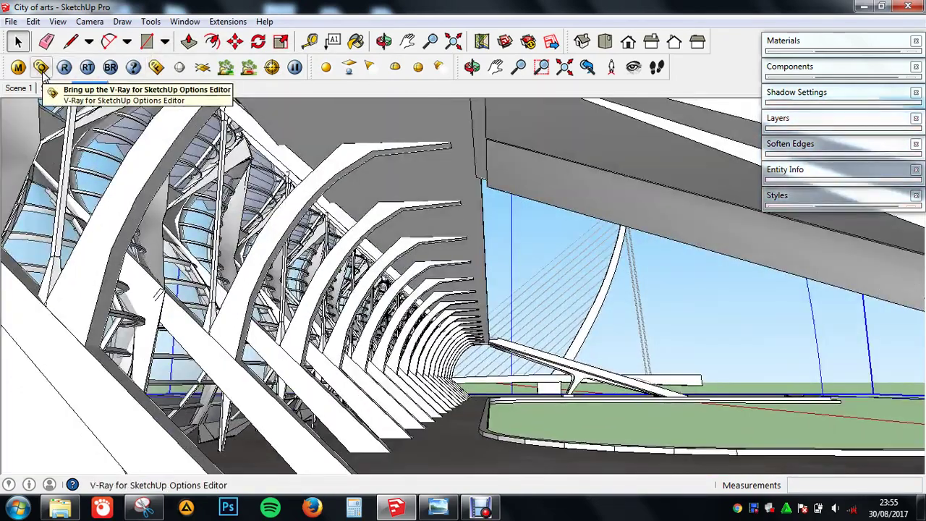
Turn on Override materials in the V-Ray Option Editor.
{"action": "left_click", "coordinate": [40, 67]}
{"action": "left_click", "coordinate": [337, 296]}
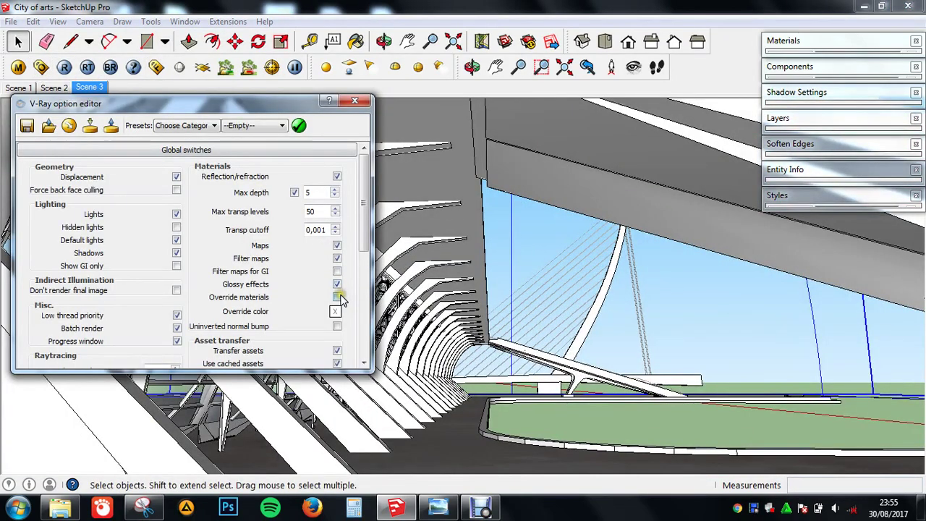
{"action": "left_click", "coordinate": [354, 100]}
Render Scene 3 in the frame buffer and place the fisheye reference photo 'fidh' over it.
{"action": "left_click", "coordinate": [157, 67]}
{"action": "scroll", "coordinate": [662, 223], "scroll_direction": "down", "scroll_amount": 1}
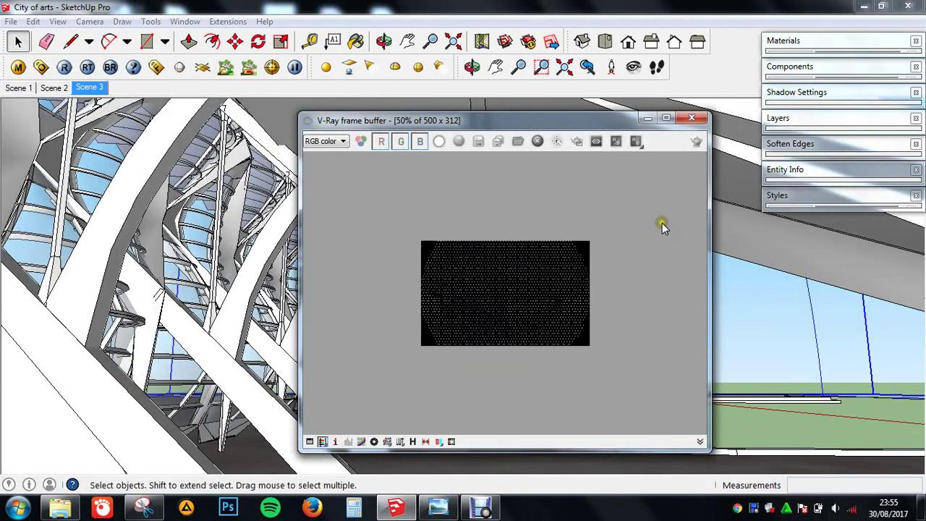
{"action": "scroll", "coordinate": [661, 222], "scroll_direction": "up", "scroll_amount": 1}
{"action": "scroll", "coordinate": [661, 222], "scroll_direction": "up", "scroll_amount": 1}
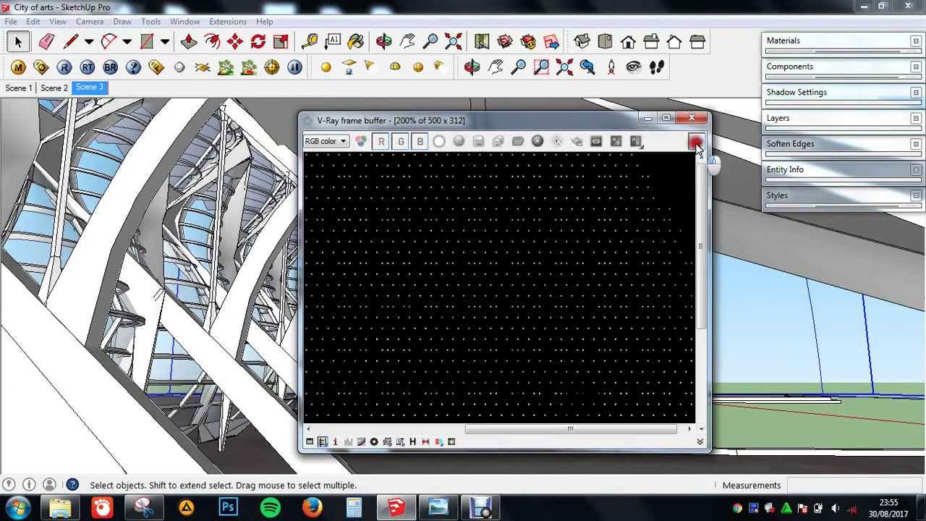
{"action": "left_click", "coordinate": [696, 141]}
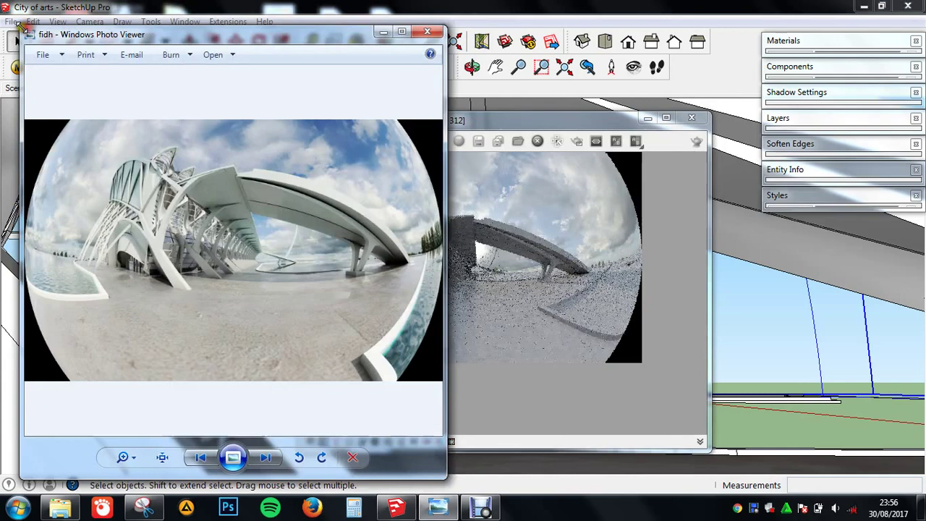
{"action": "mouse_move", "coordinate": [269, 25]}
{"action": "left_mouse_down"}
{"action": "mouse_move", "coordinate": [310, 137]}
{"action": "mouse_move", "coordinate": [214, 120]}
{"action": "mouse_move", "coordinate": [241, 120]}
{"action": "mouse_move", "coordinate": [635, 301]}
{"action": "mouse_move", "coordinate": [657, 340]}
{"action": "mouse_move", "coordinate": [678, 259]}
{"action": "mouse_move", "coordinate": [654, 296]}
{"action": "mouse_move", "coordinate": [646, 121]}
{"action": "mouse_move", "coordinate": [550, 84]}
{"action": "left_mouse_up"}
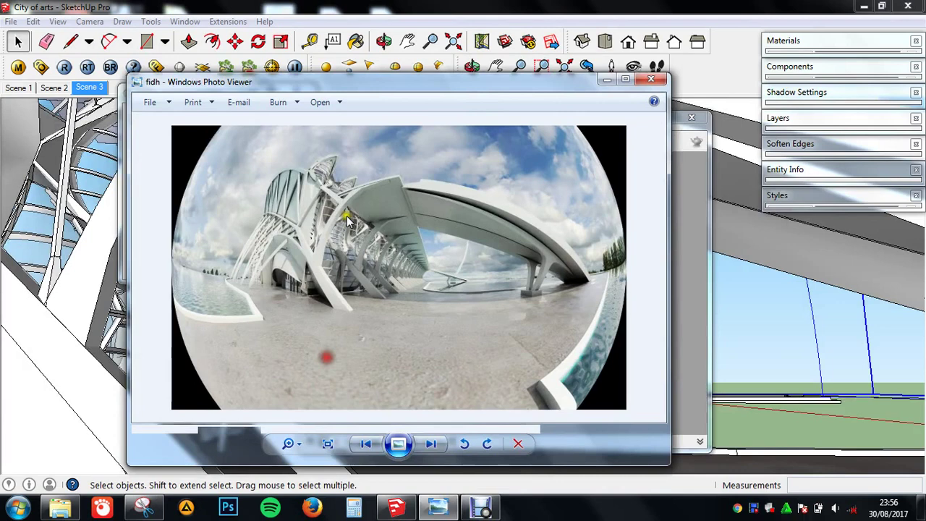
Dismiss the reference photo with Escape to bring the V-Ray render back into view.
{"action": "key", "text": "Escape"}
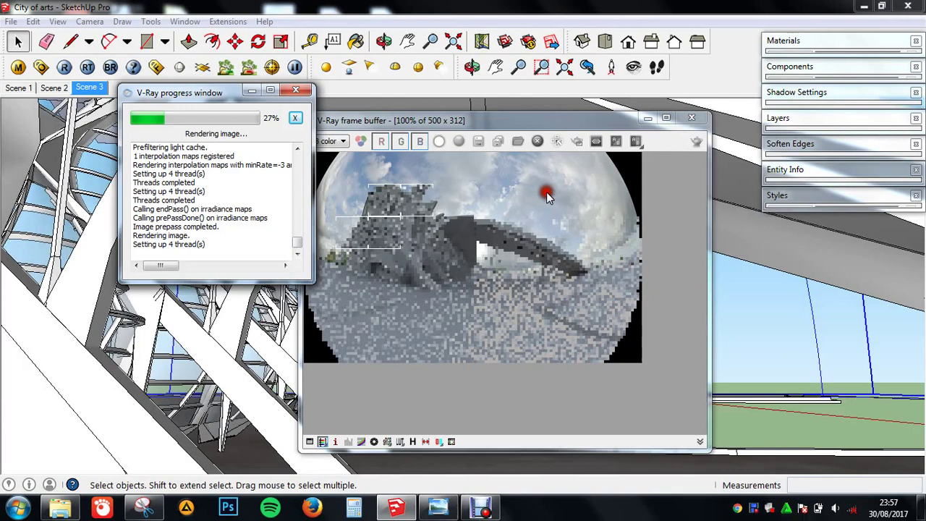
View the Specular channel, switch back to RGB color, then close the frame buffer to abort the render.
{"action": "left_click", "coordinate": [330, 142]}
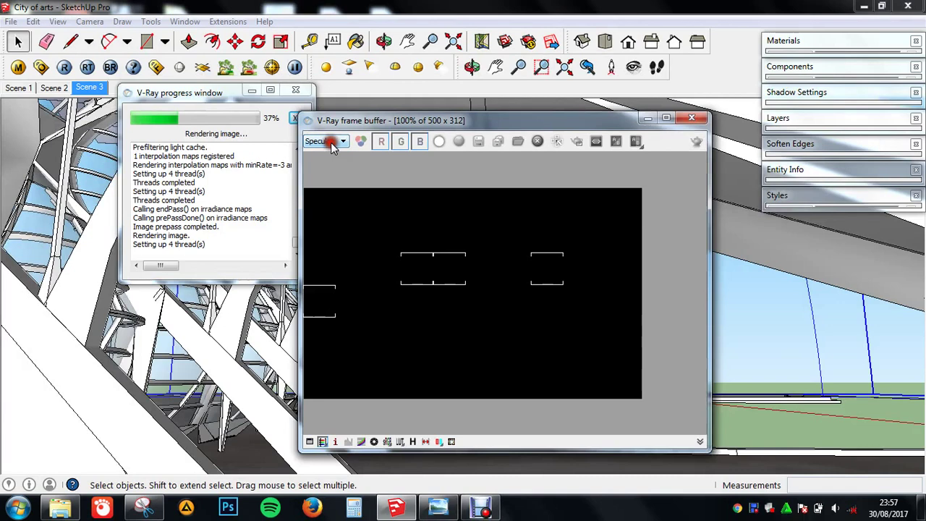
{"action": "left_click", "coordinate": [332, 142]}
{"action": "left_click", "coordinate": [322, 153]}
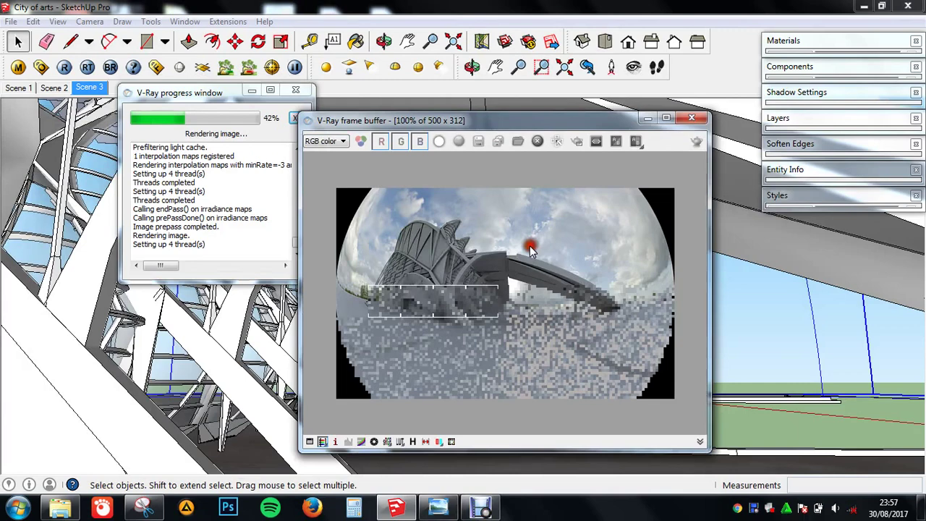
{"action": "left_click", "coordinate": [691, 118]}
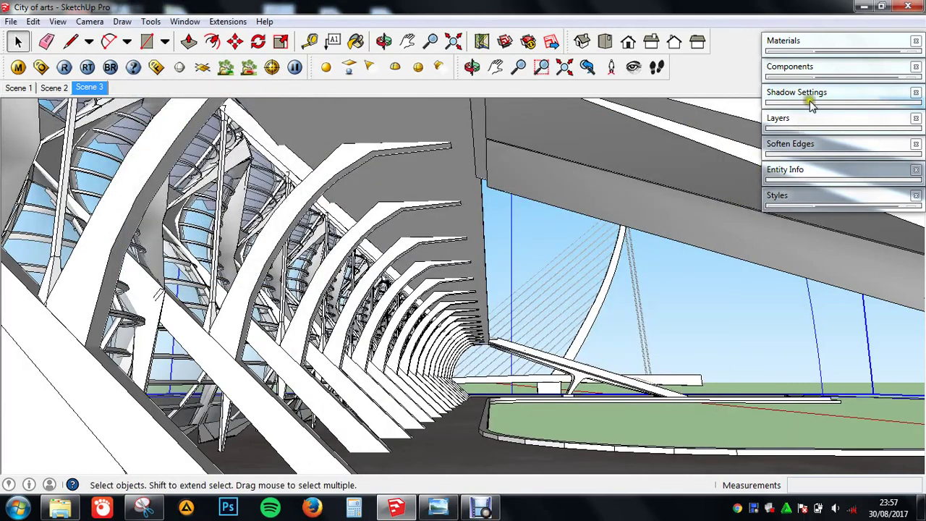
Sample the glass material kaca and uncheck Can be Overridden in its V-Ray Options.
{"action": "left_click", "coordinate": [794, 43]}
{"action": "left_click", "coordinate": [910, 109]}
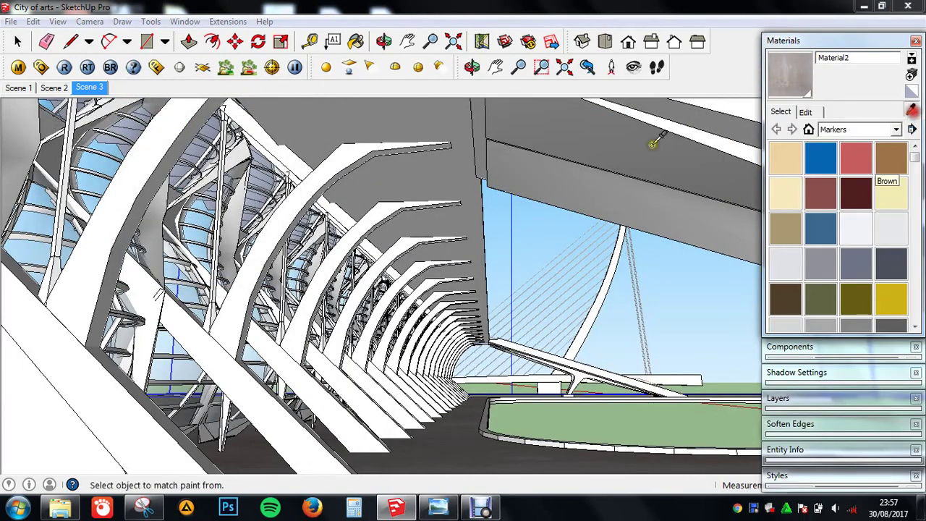
{"action": "left_click", "coordinate": [193, 219]}
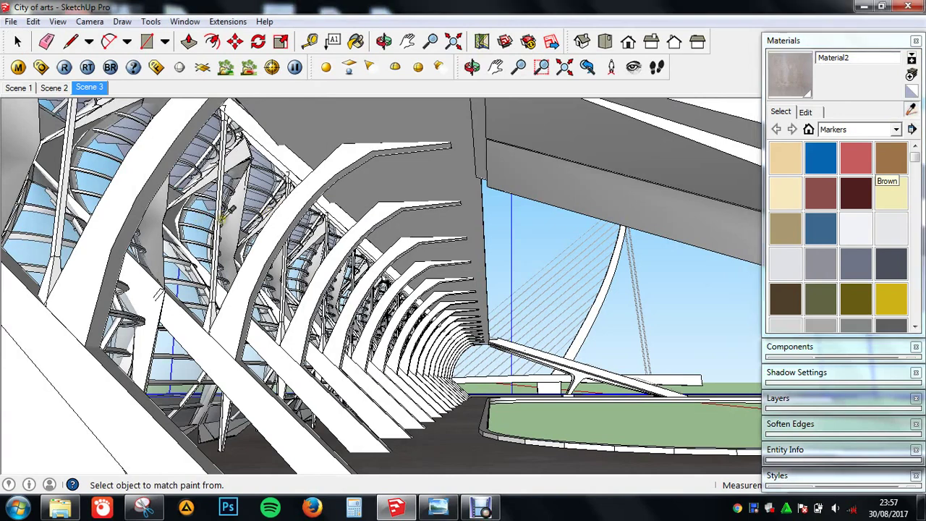
{"action": "left_click", "coordinate": [18, 66]}
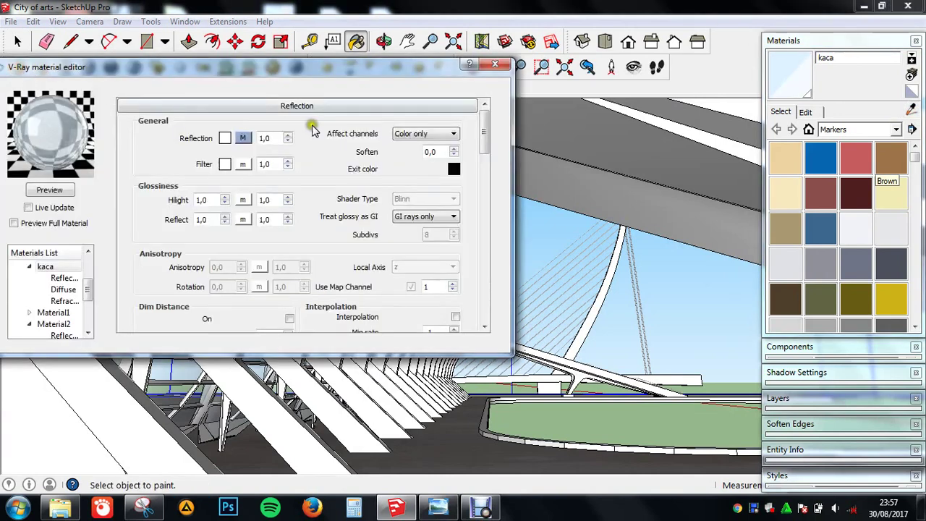
{"action": "left_click", "coordinate": [412, 107]}
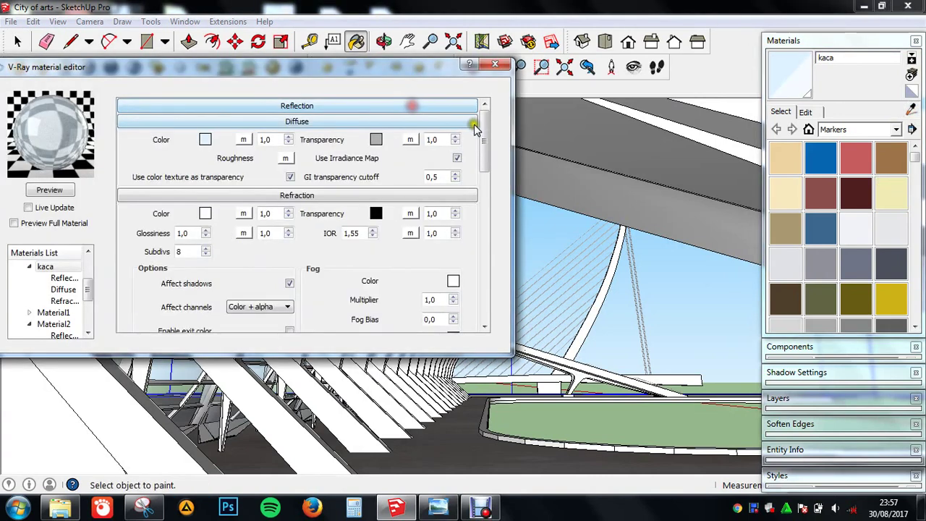
{"action": "left_click", "coordinate": [410, 192]}
{"action": "left_click_drag", "start_coordinate": [485, 159], "coordinate": [483, 192]}
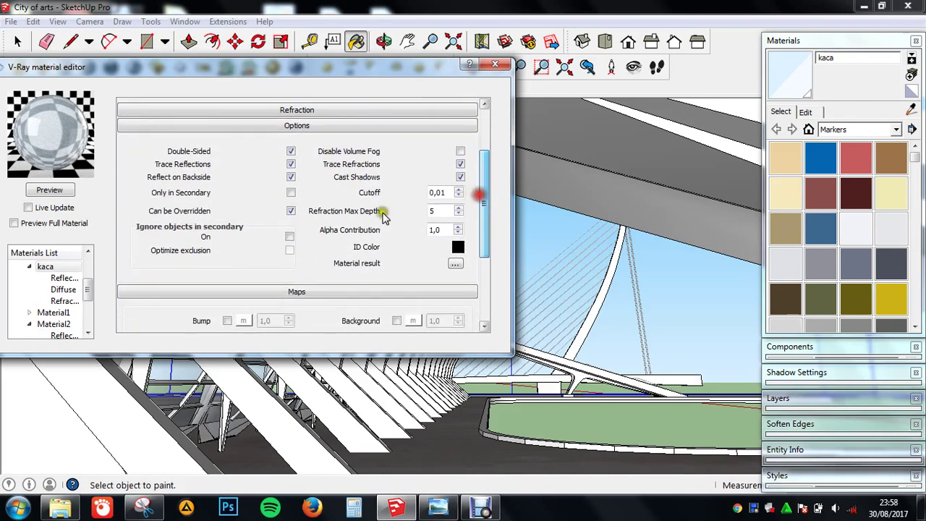
{"action": "left_click", "coordinate": [290, 211]}
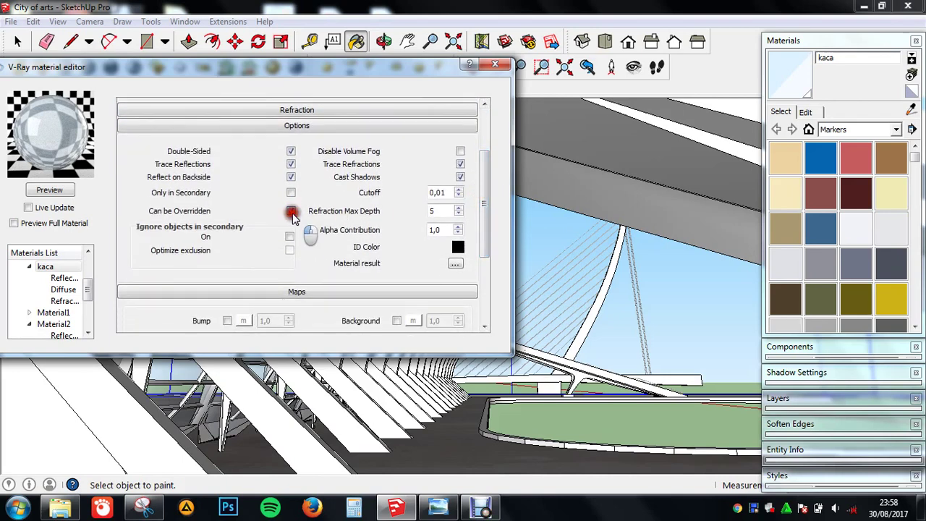
Close the material editor, draw a render region over the building's left end, and re-render it.
{"action": "left_click", "coordinate": [495, 64]}
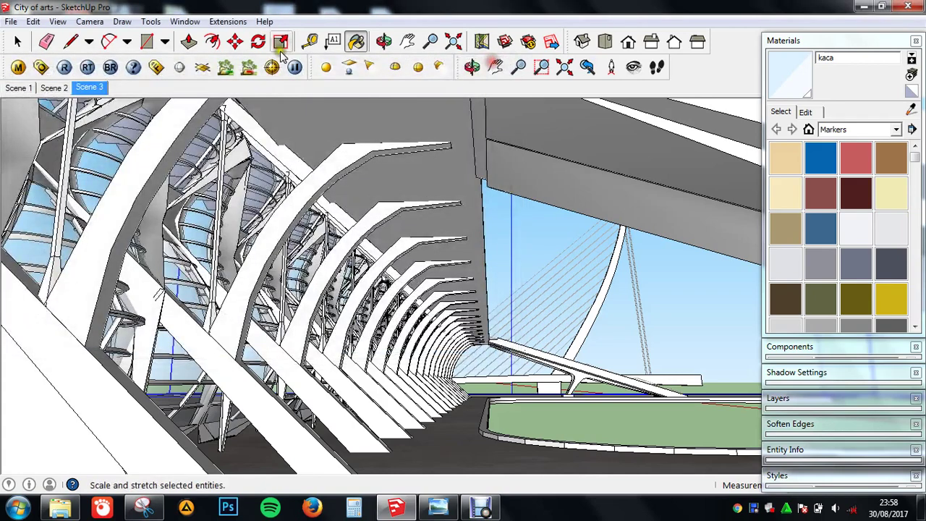
{"action": "left_click", "coordinate": [154, 67]}
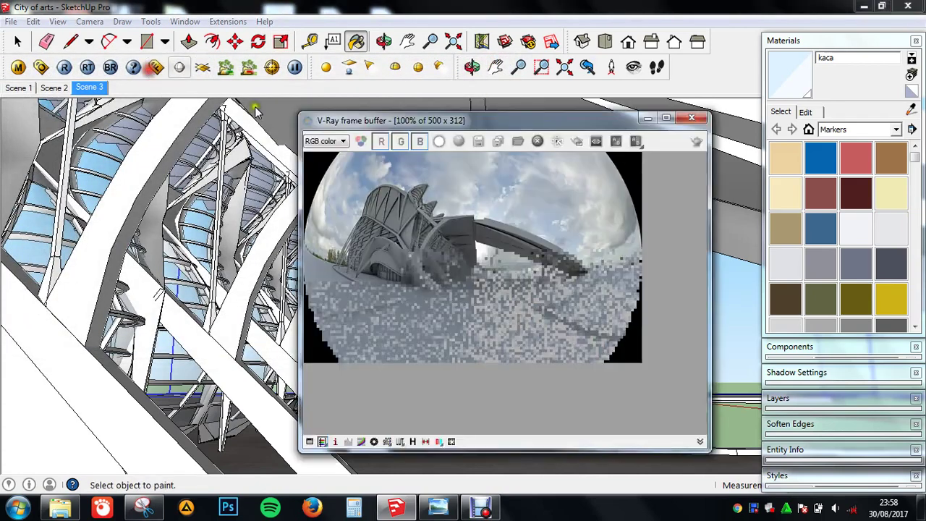
{"action": "left_click", "coordinate": [575, 141]}
{"action": "scroll", "coordinate": [451, 238], "scroll_direction": "down", "scroll_amount": 1}
{"action": "scroll", "coordinate": [455, 244], "scroll_direction": "up", "scroll_amount": 1}
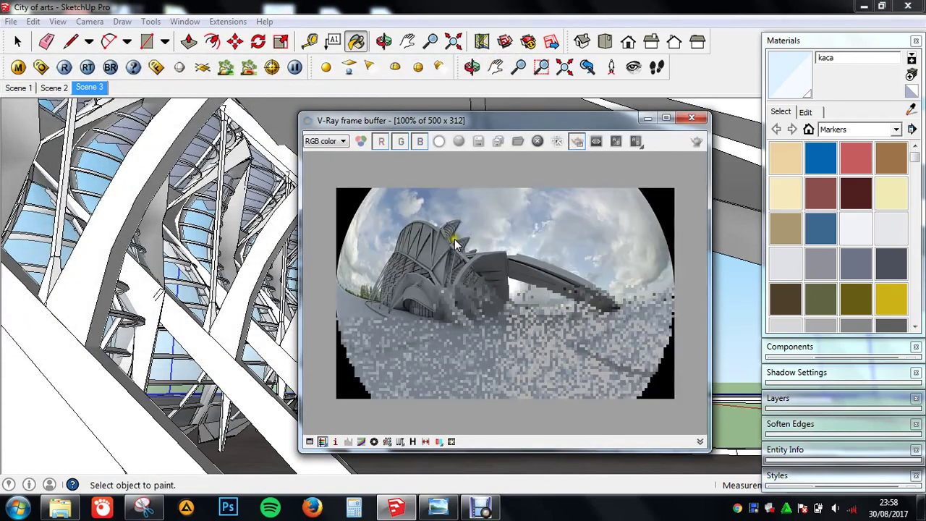
{"action": "mouse_move", "coordinate": [349, 188]}
{"action": "left_mouse_down"}
{"action": "mouse_move", "coordinate": [474, 314]}
{"action": "mouse_move", "coordinate": [376, 211]}
{"action": "left_mouse_up"}
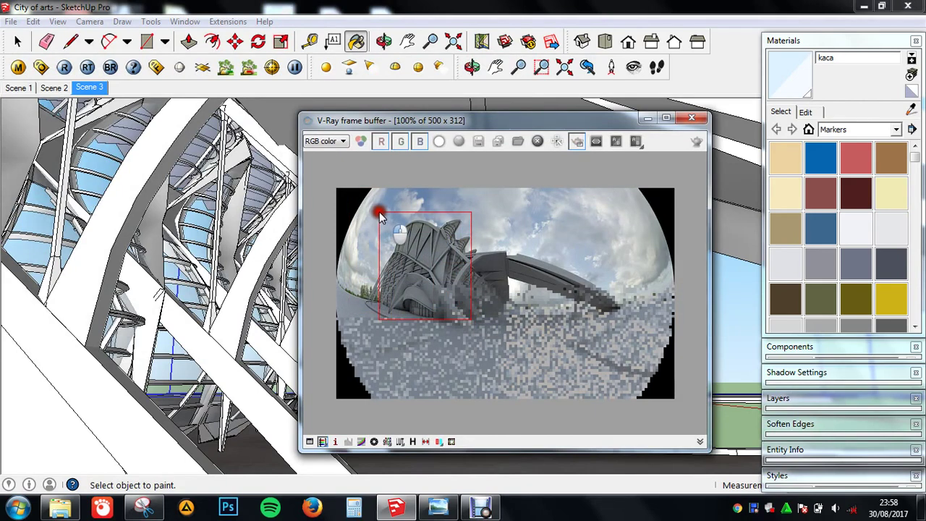
{"action": "scroll", "coordinate": [409, 263], "scroll_direction": "up", "scroll_amount": 1}
{"action": "scroll", "coordinate": [443, 276], "scroll_direction": "down", "scroll_amount": 1}
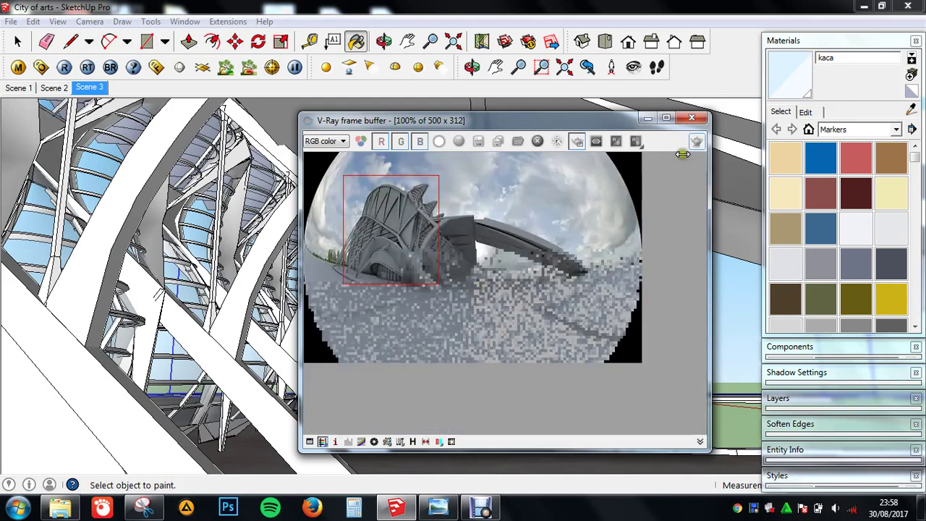
{"action": "left_click", "coordinate": [697, 142]}
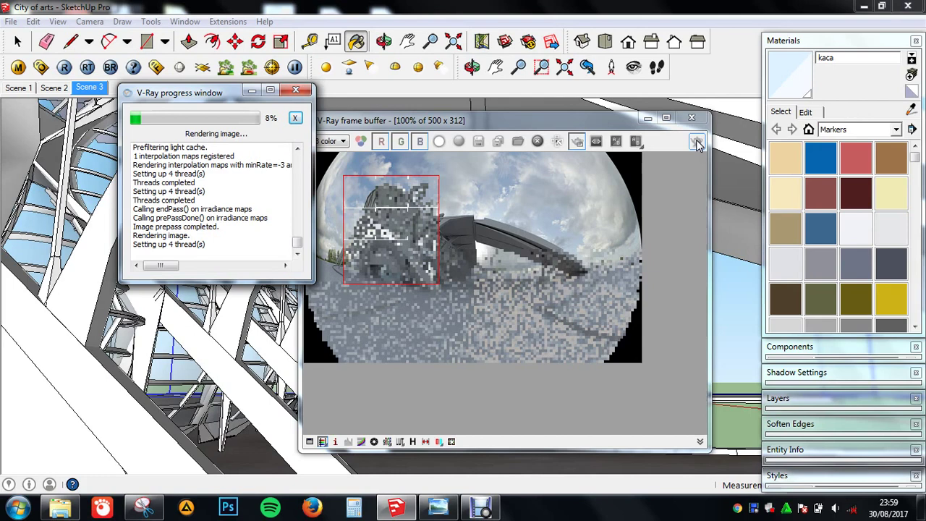
Zoom into the frame buffer and switch its channel from Lighting to Material ID.
{"action": "left_click", "coordinate": [465, 263]}
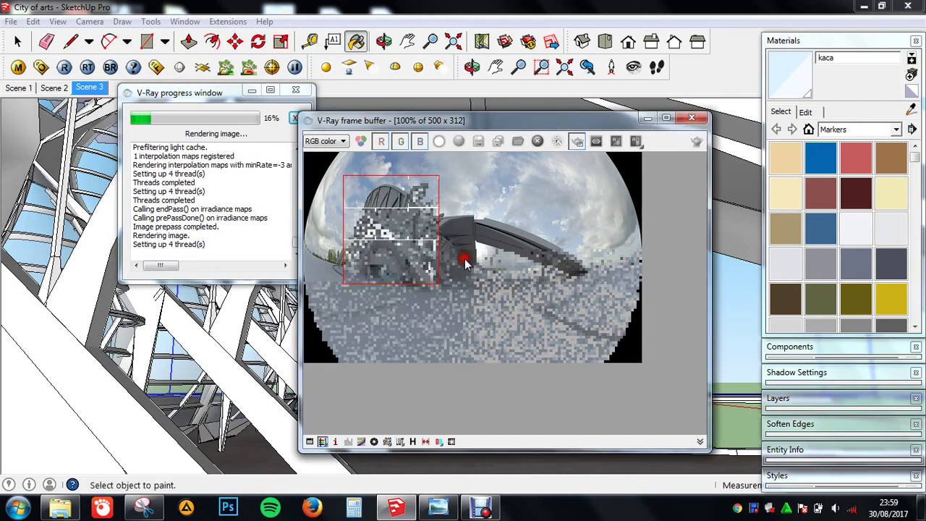
{"action": "scroll", "coordinate": [475, 222], "scroll_direction": "up", "scroll_amount": 1}
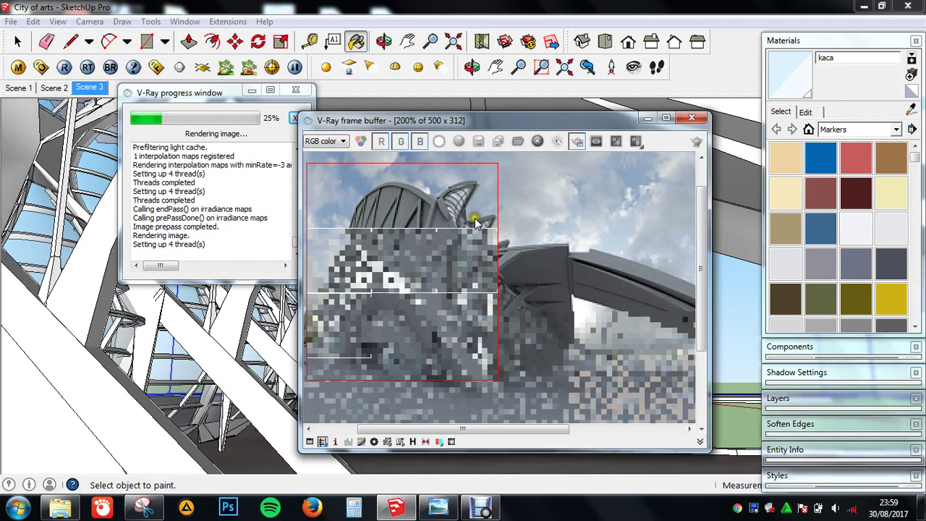
{"action": "scroll", "coordinate": [476, 223], "scroll_direction": "up", "scroll_amount": 1}
{"action": "left_click", "coordinate": [333, 141]}
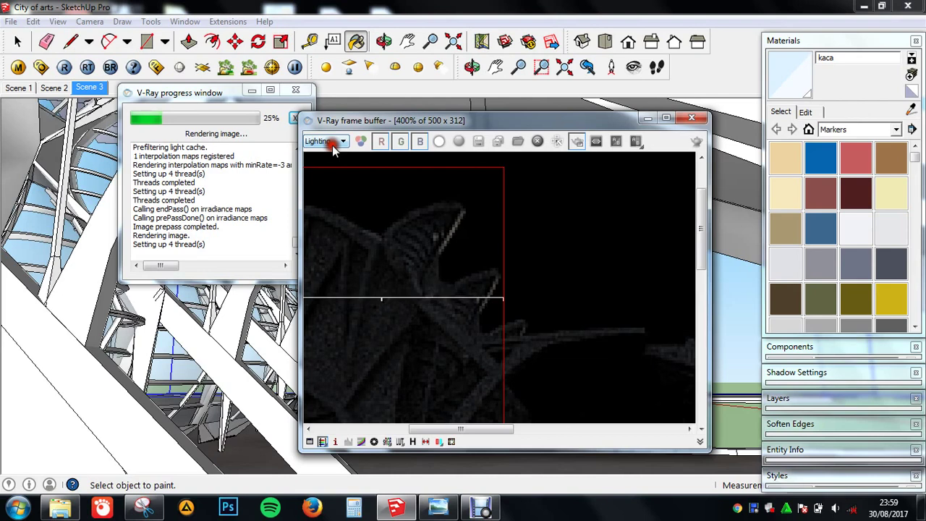
{"action": "left_click", "coordinate": [332, 145]}
{"action": "left_click", "coordinate": [355, 188]}
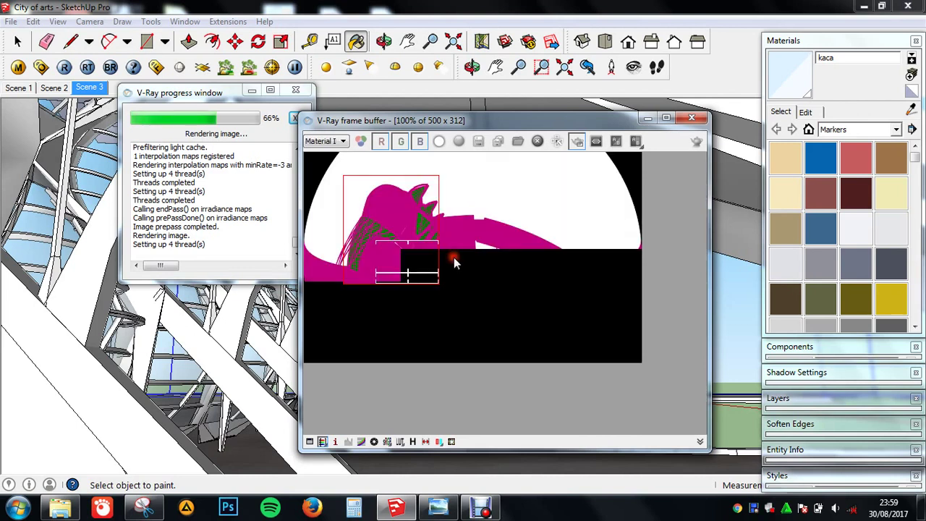
Cycle the frame buffer through Reflection, GI, ZDepth, Alpha and Refraction passes, ending back on RGB color.
{"action": "scroll", "coordinate": [392, 240], "scroll_direction": "down", "scroll_amount": 1}
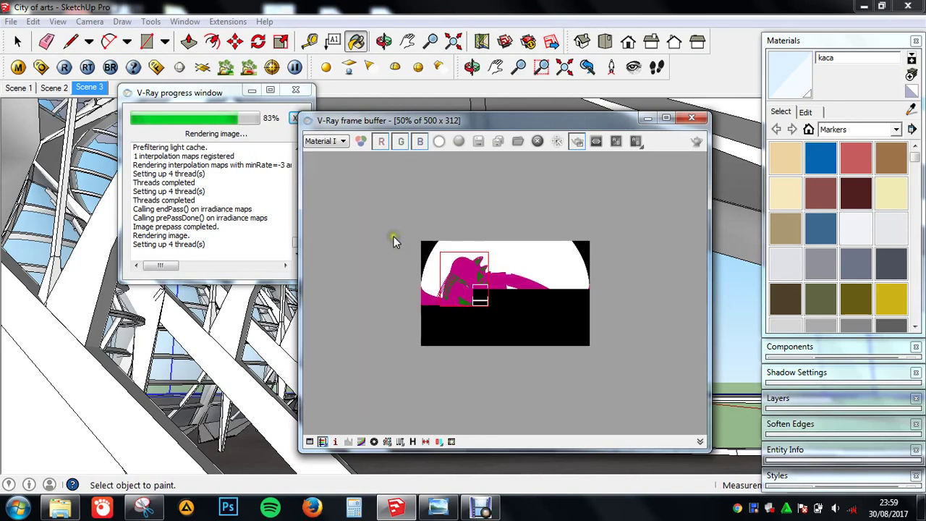
{"action": "scroll", "coordinate": [392, 240], "scroll_direction": "up", "scroll_amount": 1}
{"action": "scroll", "coordinate": [427, 264], "scroll_direction": "up", "scroll_amount": 1}
{"action": "scroll", "coordinate": [435, 268], "scroll_direction": "down", "scroll_amount": 1}
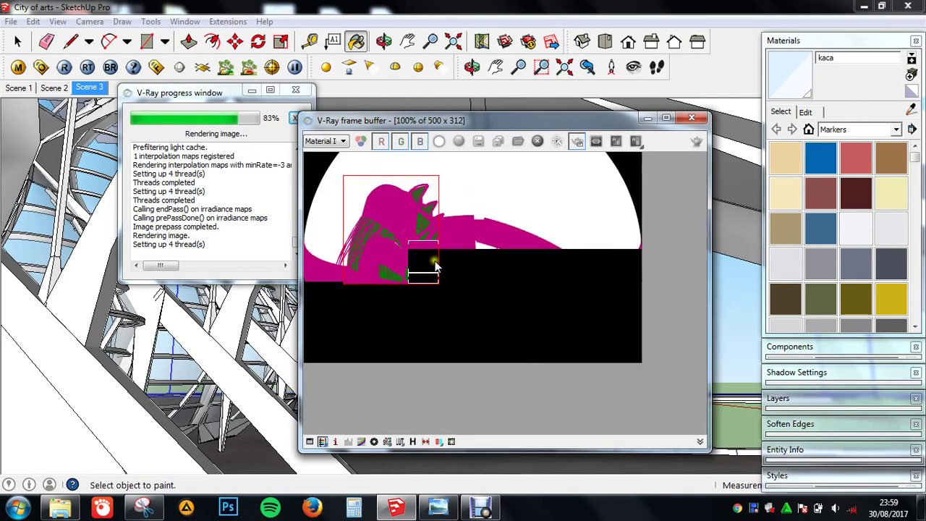
{"action": "scroll", "coordinate": [478, 326], "scroll_direction": "down", "scroll_amount": 1}
{"action": "scroll", "coordinate": [427, 282], "scroll_direction": "up", "scroll_amount": 1}
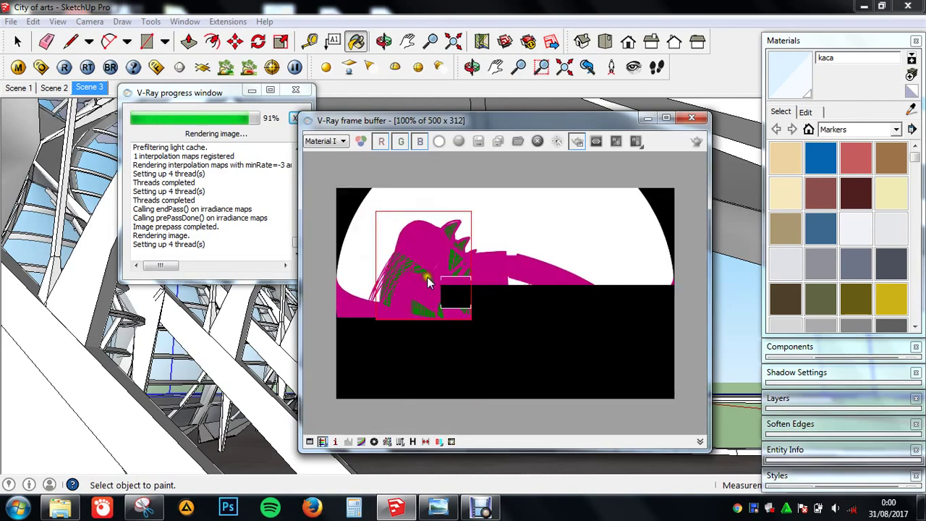
{"action": "scroll", "coordinate": [427, 278], "scroll_direction": "up", "scroll_amount": 1}
{"action": "scroll", "coordinate": [434, 289], "scroll_direction": "up", "scroll_amount": 1}
{"action": "scroll", "coordinate": [447, 310], "scroll_direction": "down", "scroll_amount": 2}
{"action": "scroll", "coordinate": [456, 321], "scroll_direction": "down", "scroll_amount": 1}
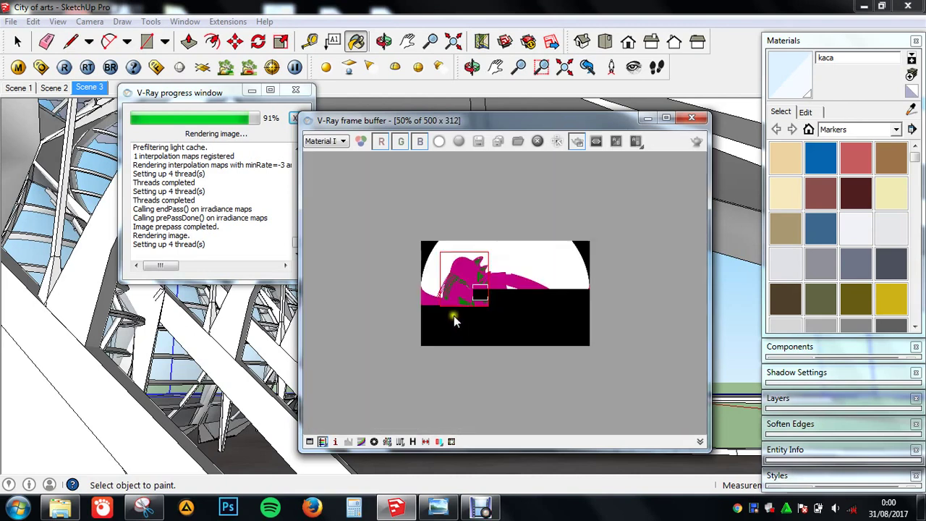
{"action": "scroll", "coordinate": [434, 283], "scroll_direction": "up", "scroll_amount": 1}
{"action": "scroll", "coordinate": [434, 284], "scroll_direction": "up", "scroll_amount": 1}
{"action": "scroll", "coordinate": [434, 239], "scroll_direction": "down", "scroll_amount": 1}
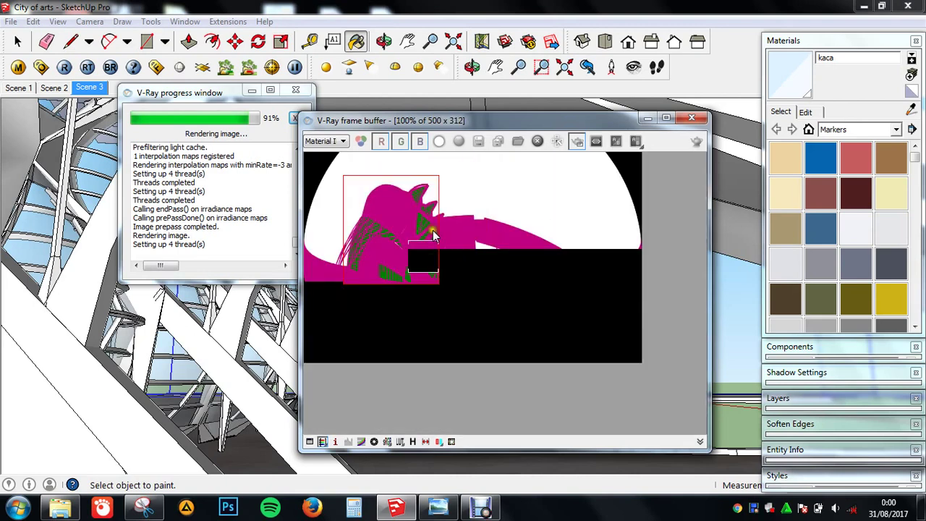
{"action": "scroll", "coordinate": [433, 233], "scroll_direction": "up", "scroll_amount": 1}
{"action": "scroll", "coordinate": [433, 233], "scroll_direction": "down", "scroll_amount": 1}
{"action": "scroll", "coordinate": [342, 142], "scroll_direction": "down", "scroll_amount": 1}
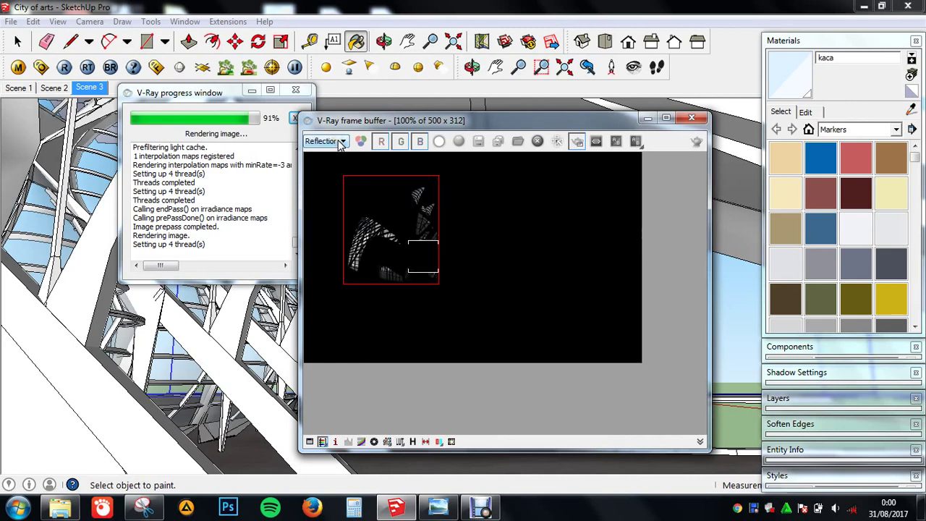
{"action": "scroll", "coordinate": [341, 142], "scroll_direction": "down", "scroll_amount": 2}
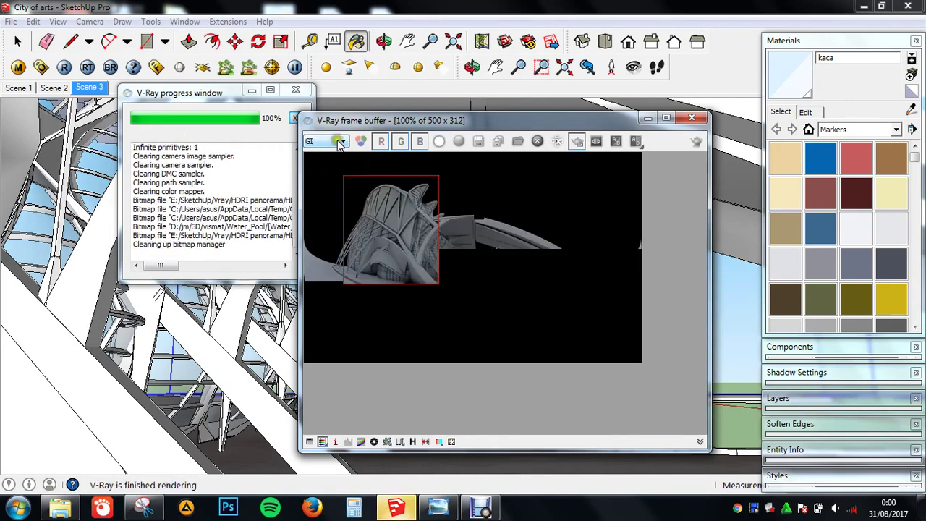
{"action": "scroll", "coordinate": [340, 142], "scroll_direction": "down", "scroll_amount": 1}
{"action": "scroll", "coordinate": [341, 144], "scroll_direction": "down", "scroll_amount": 1}
{"action": "scroll", "coordinate": [341, 145], "scroll_direction": "down", "scroll_amount": 1}
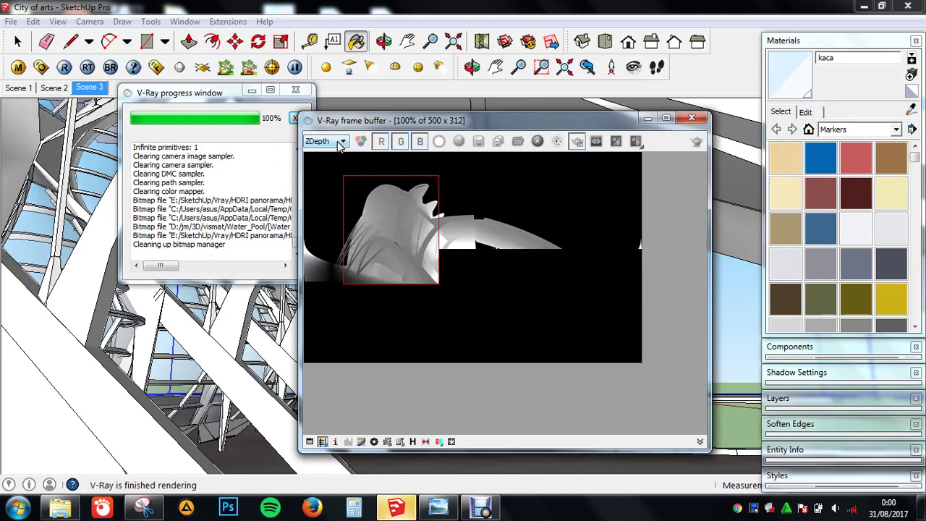
{"action": "scroll", "coordinate": [342, 144], "scroll_direction": "up", "scroll_amount": 2}
{"action": "scroll", "coordinate": [342, 145], "scroll_direction": "up", "scroll_amount": 2}
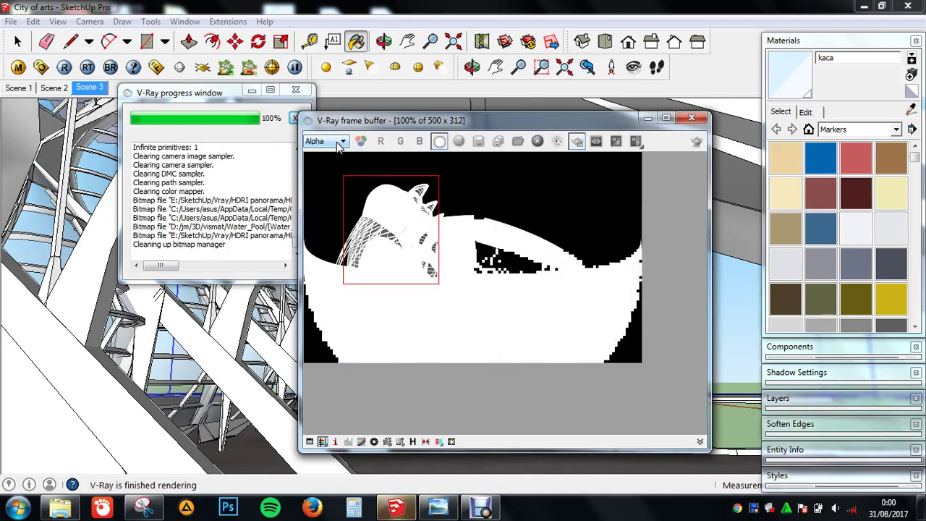
{"action": "scroll", "coordinate": [342, 145], "scroll_direction": "down", "scroll_amount": 1}
{"action": "scroll", "coordinate": [341, 145], "scroll_direction": "down", "scroll_amount": 1}
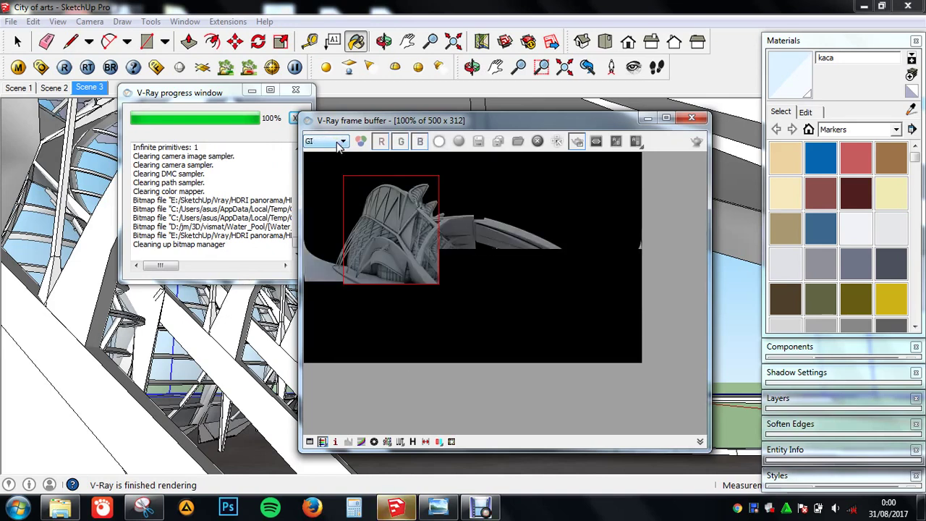
{"action": "scroll", "coordinate": [340, 144], "scroll_direction": "down", "scroll_amount": 2}
{"action": "scroll", "coordinate": [340, 144], "scroll_direction": "down", "scroll_amount": 1}
{"action": "scroll", "coordinate": [340, 144], "scroll_direction": "down", "scroll_amount": 2}
{"action": "scroll", "coordinate": [340, 144], "scroll_direction": "down", "scroll_amount": 1}
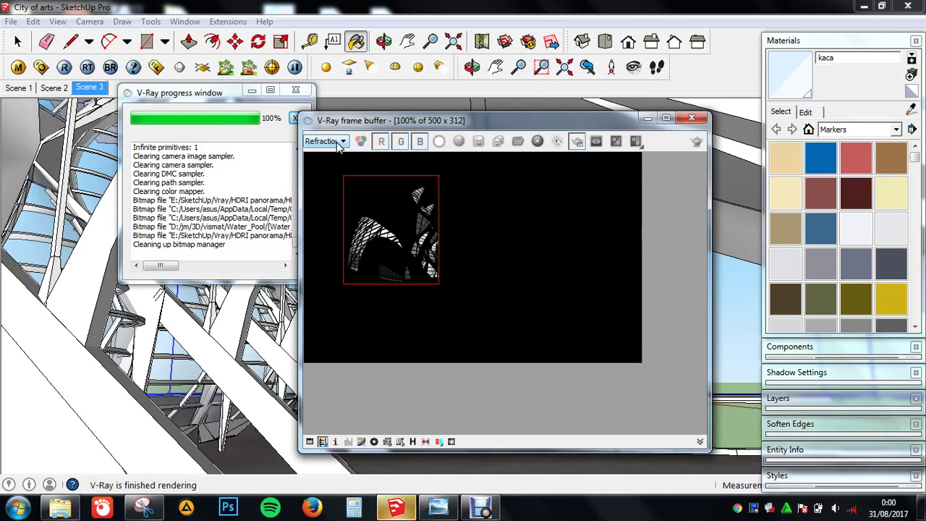
{"action": "scroll", "coordinate": [340, 144], "scroll_direction": "up", "scroll_amount": 1}
{"action": "scroll", "coordinate": [340, 144], "scroll_direction": "down", "scroll_amount": 1}
{"action": "scroll", "coordinate": [340, 144], "scroll_direction": "up", "scroll_amount": 2}
{"action": "scroll", "coordinate": [340, 144], "scroll_direction": "up", "scroll_amount": 2}
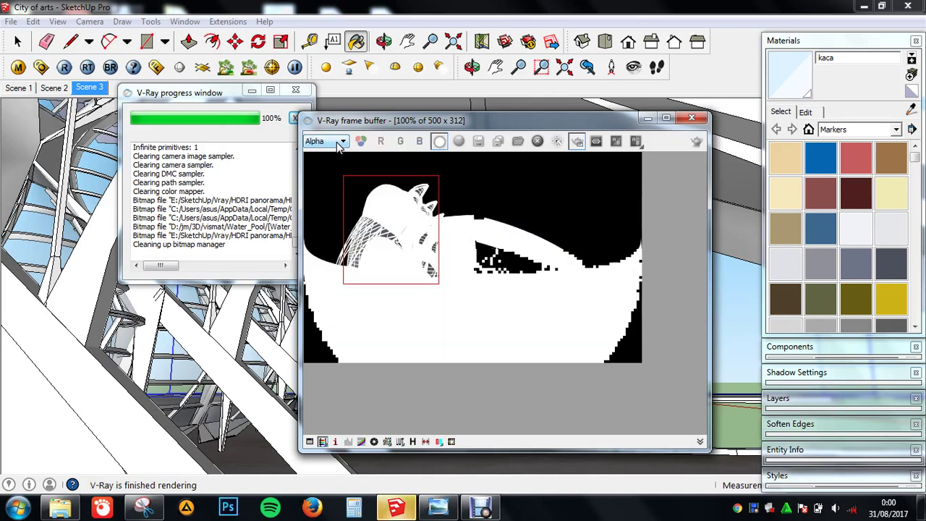
{"action": "scroll", "coordinate": [340, 144], "scroll_direction": "down", "scroll_amount": 1}
{"action": "scroll", "coordinate": [340, 144], "scroll_direction": "up", "scroll_amount": 2}
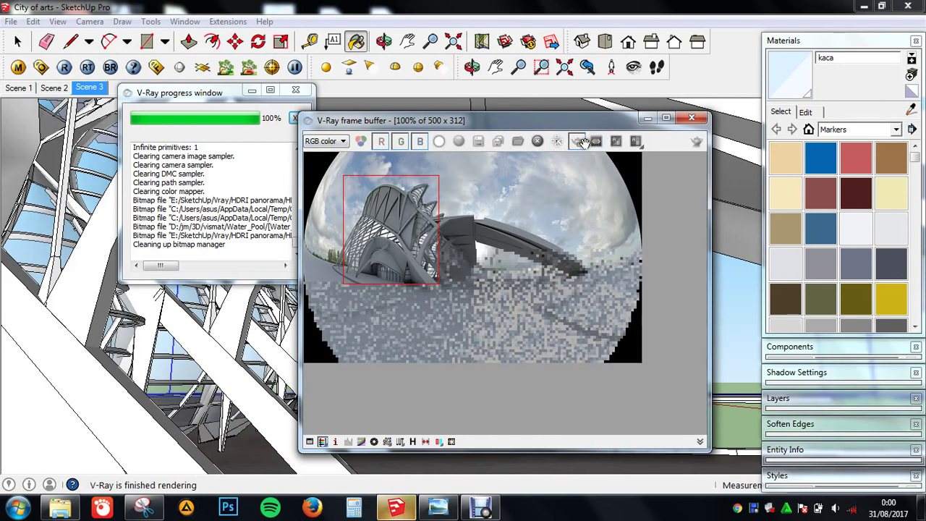
{"action": "scroll", "coordinate": [355, 219], "scroll_direction": "up", "scroll_amount": 1}
{"action": "scroll", "coordinate": [356, 219], "scroll_direction": "down", "scroll_amount": 1}
{"action": "scroll", "coordinate": [376, 232], "scroll_direction": "down", "scroll_amount": 1}
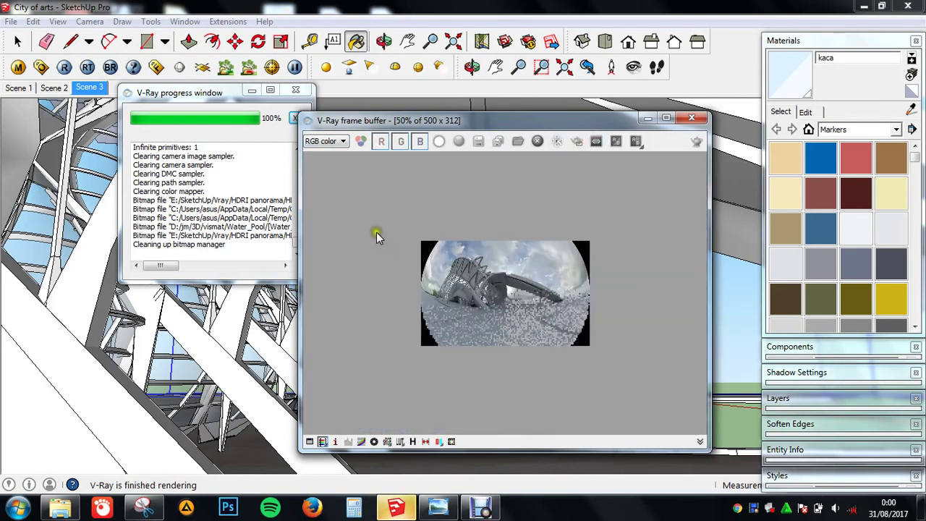
{"action": "scroll", "coordinate": [387, 250], "scroll_direction": "up", "scroll_amount": 1}
Compare the render with the fisheye reference photo, close both V-Ray windows, and orbit outside the building.
{"action": "left_click", "coordinate": [468, 507]}
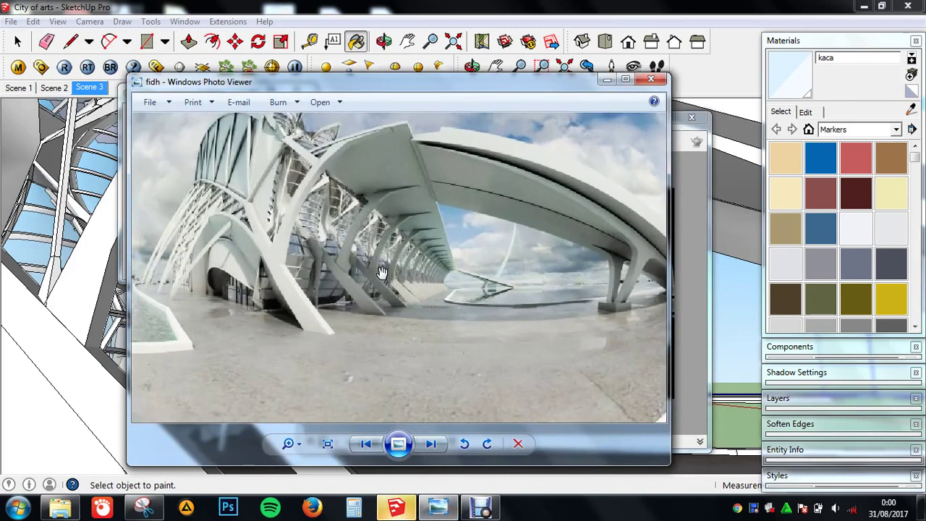
{"action": "left_click", "coordinate": [392, 511]}
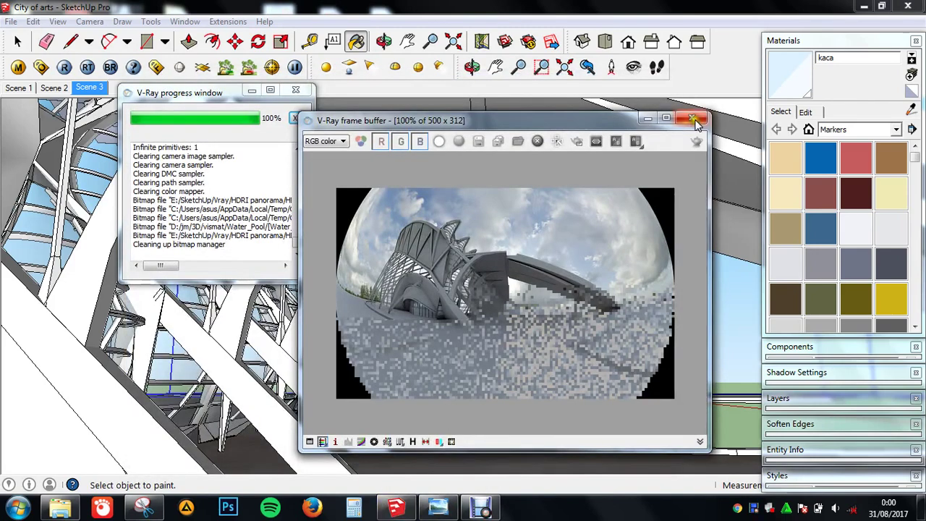
{"action": "left_click", "coordinate": [694, 119]}
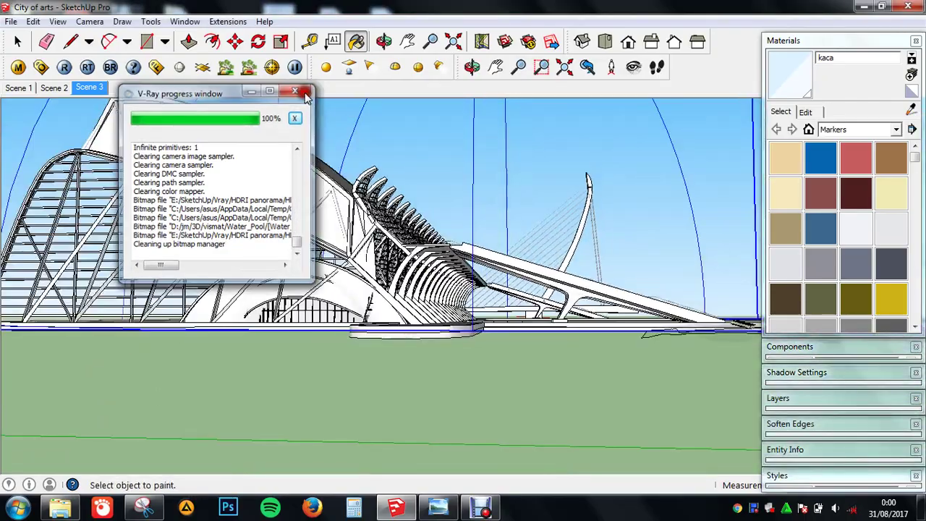
{"action": "left_click", "coordinate": [306, 96]}
{"action": "mouse_move", "coordinate": [311, 217]}
{"action": "middle_mouse_down"}
{"action": "mouse_move", "coordinate": [217, 232]}
{"action": "mouse_move", "coordinate": [326, 226]}
{"action": "mouse_move", "coordinate": [422, 386]}
{"action": "middle_mouse_up"}
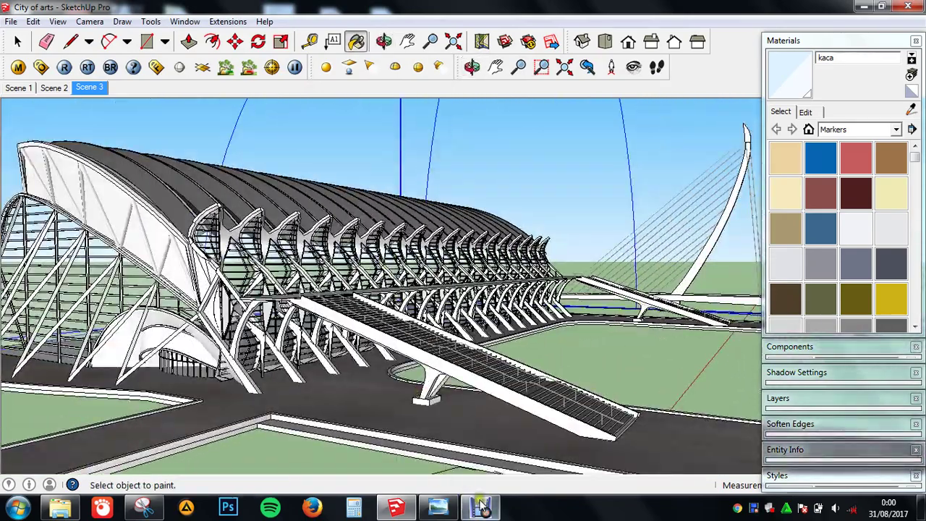